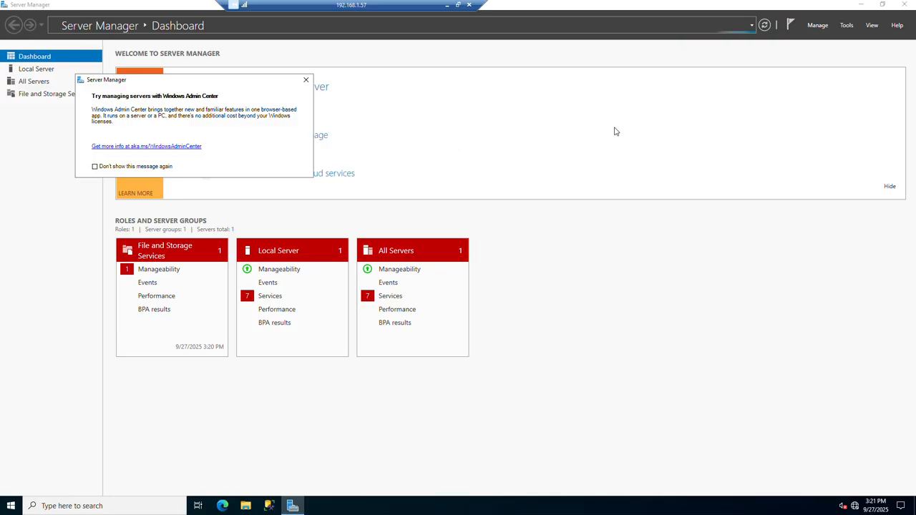
Dismiss the Windows Admin Center notice and mount the SQLServer2025-x64-ENU disc image from the sql2025 folder on drive D.
click(305, 81)
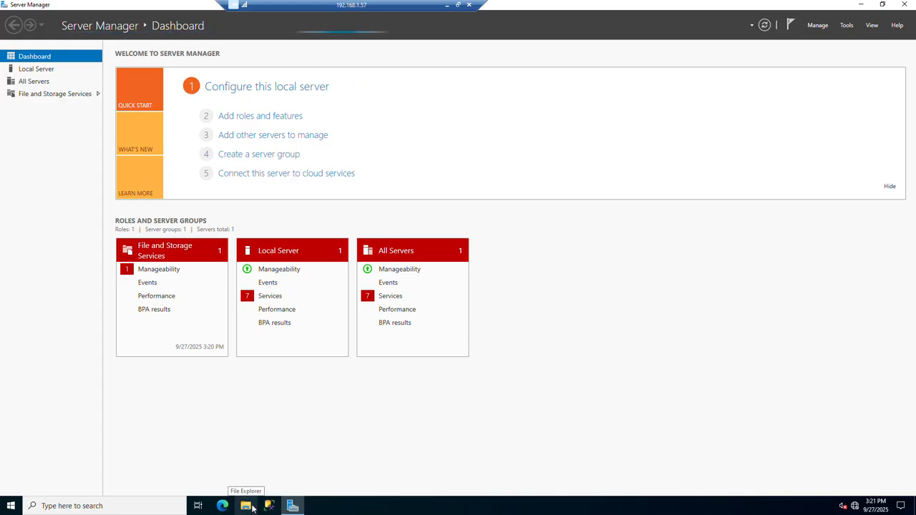
click(251, 505)
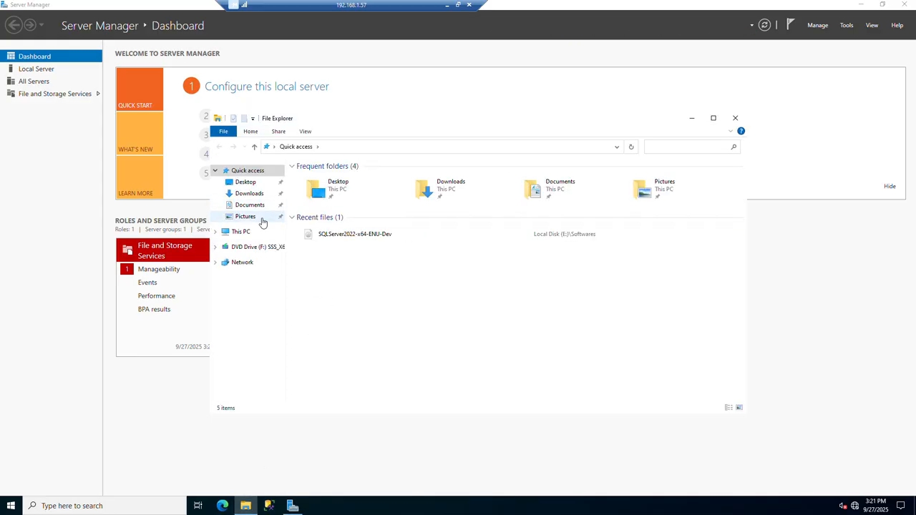
click(244, 232)
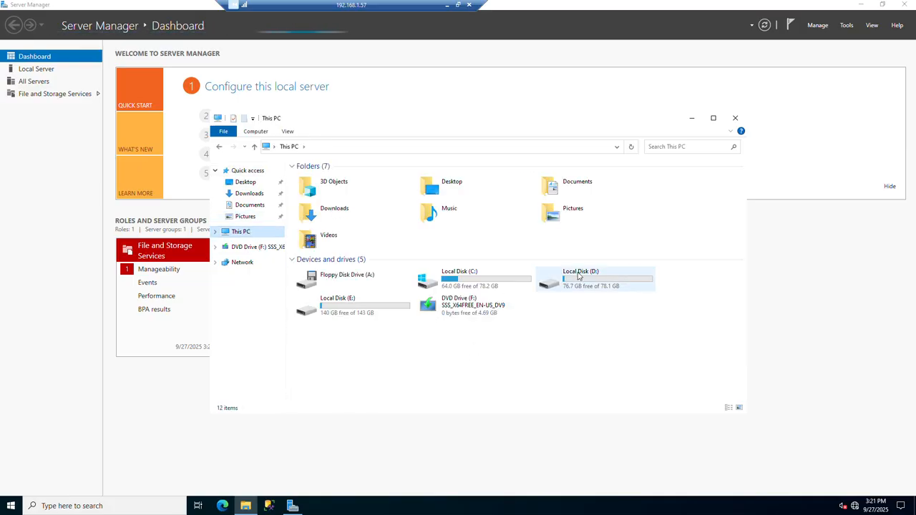
click(603, 272)
double_click(603, 273)
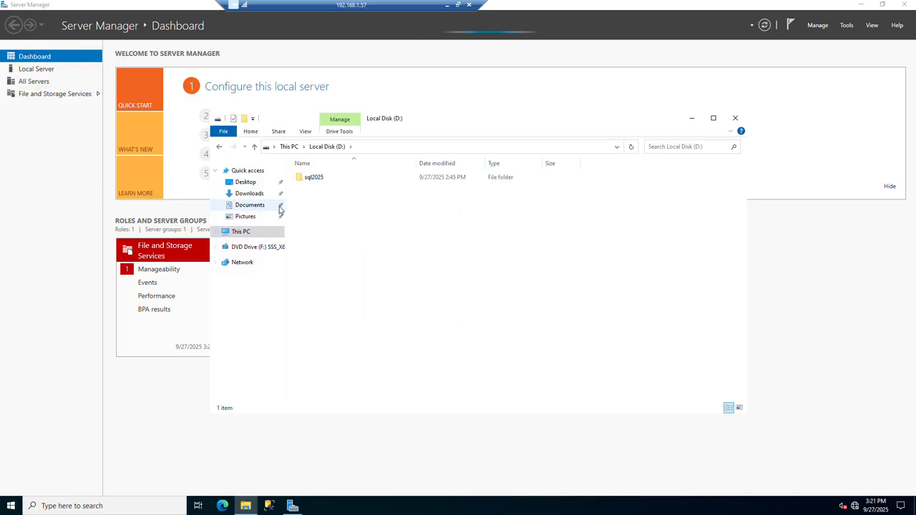
double_click(324, 180)
click(325, 180)
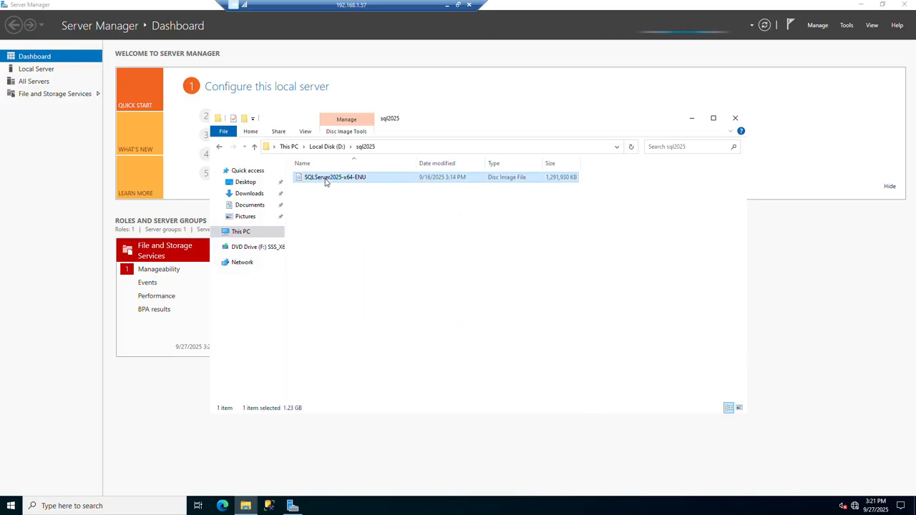
right_click(327, 182)
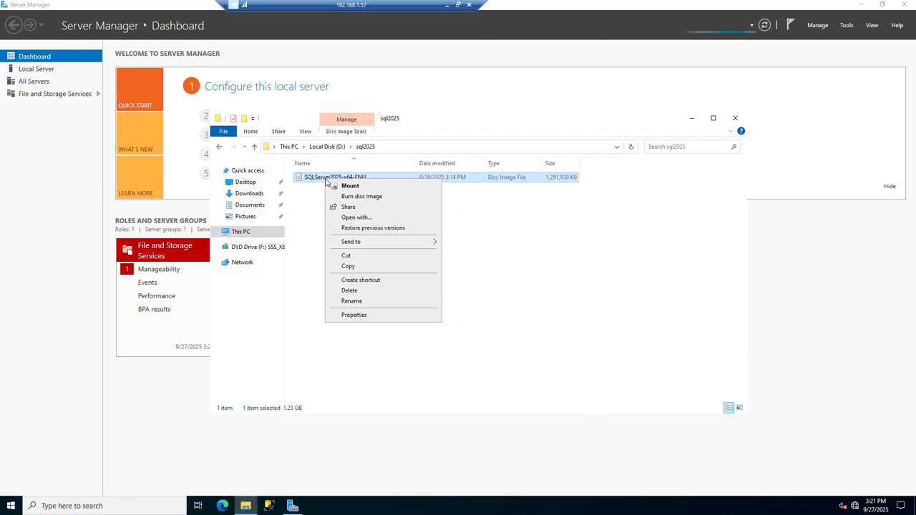
click(369, 185)
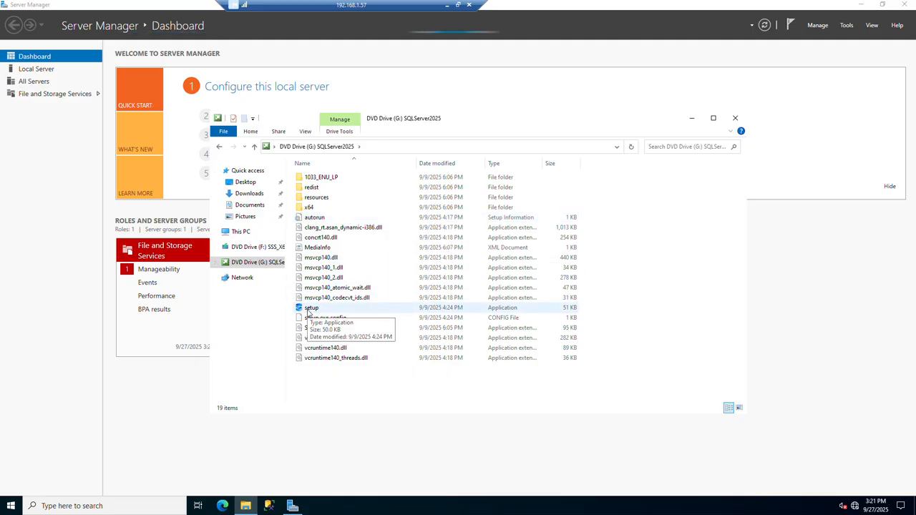
Launch a command prompt with cmd and arrange it below the SQLServer2025 drive's file window.
right_click(14, 506)
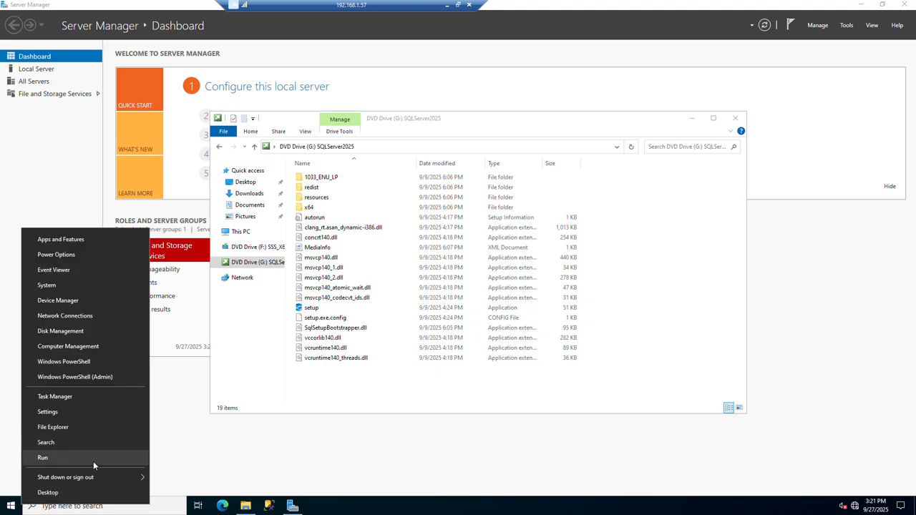
click(93, 461)
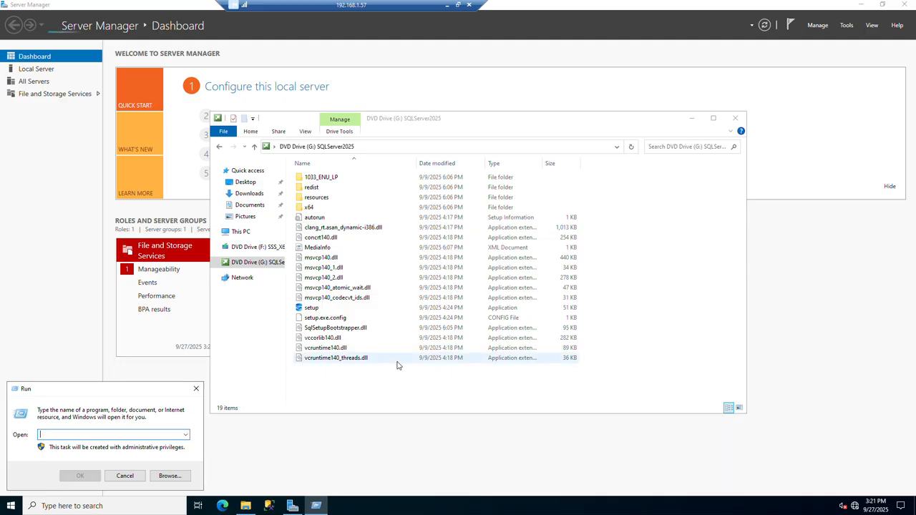
text(cmd)
key(Return)
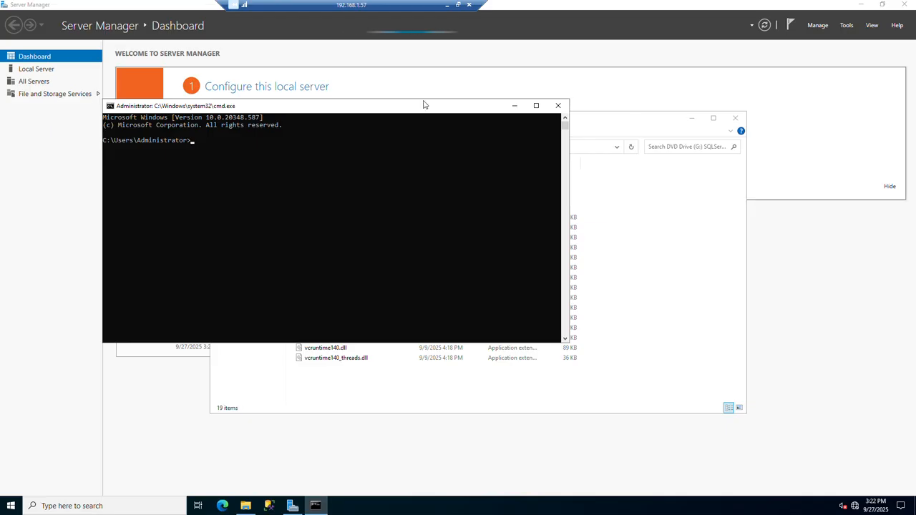
drag(423, 105, 541, 246)
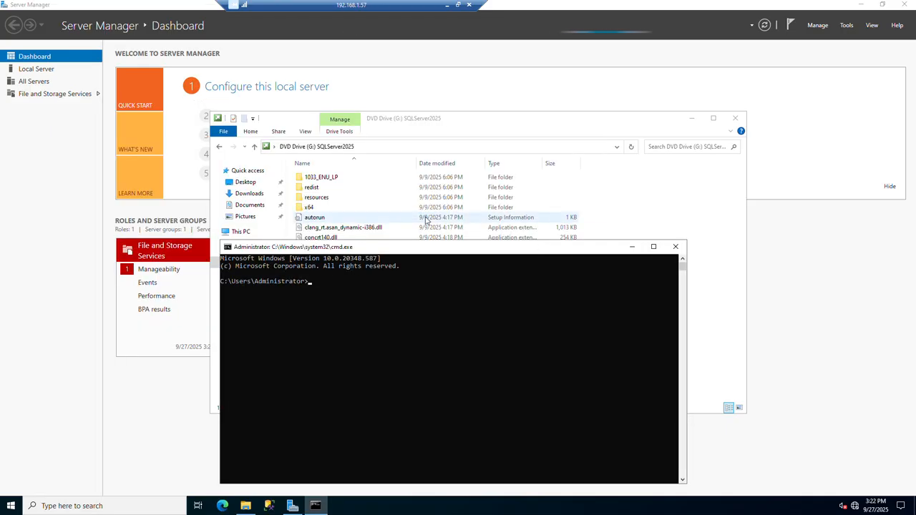
drag(482, 121, 495, 49)
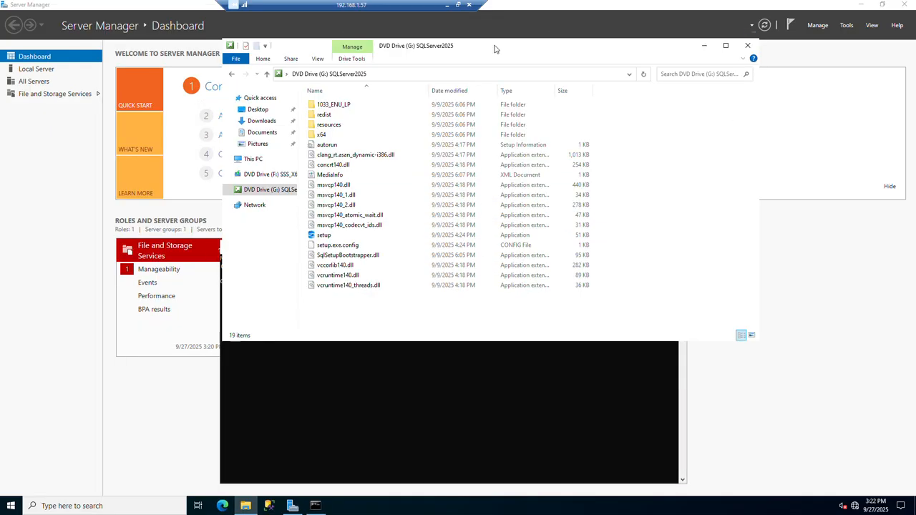
click(298, 413)
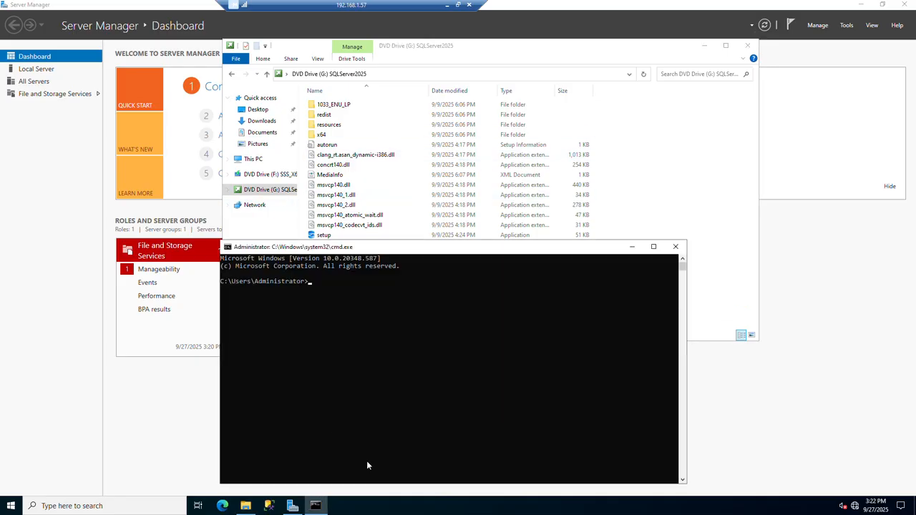
Switch to drive G: in the command prompt and run setup.exe /ACTION=upgrade.
text(G)
text(:)
key(Return)
text(setup.exe /?ACTIO)
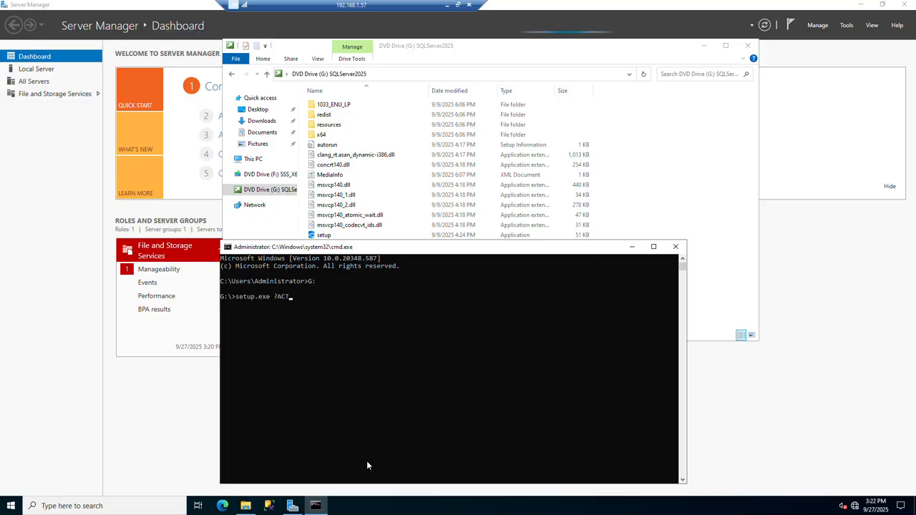
key(BackSpace)
key(BackSpace)
text(ION=)
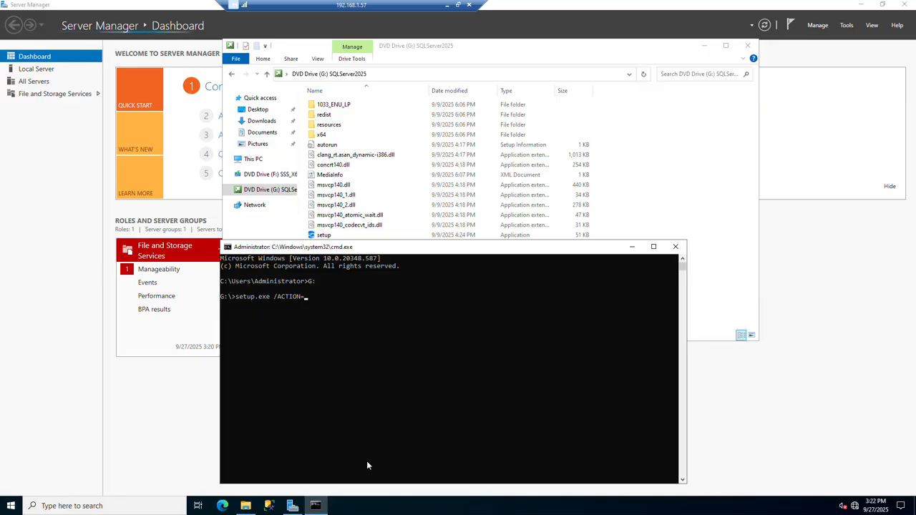
text(upgrade)
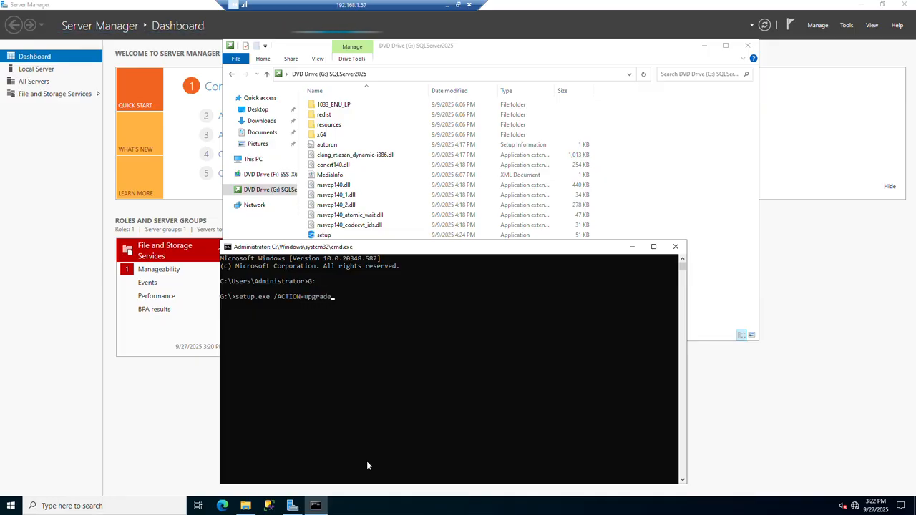
key(Return)
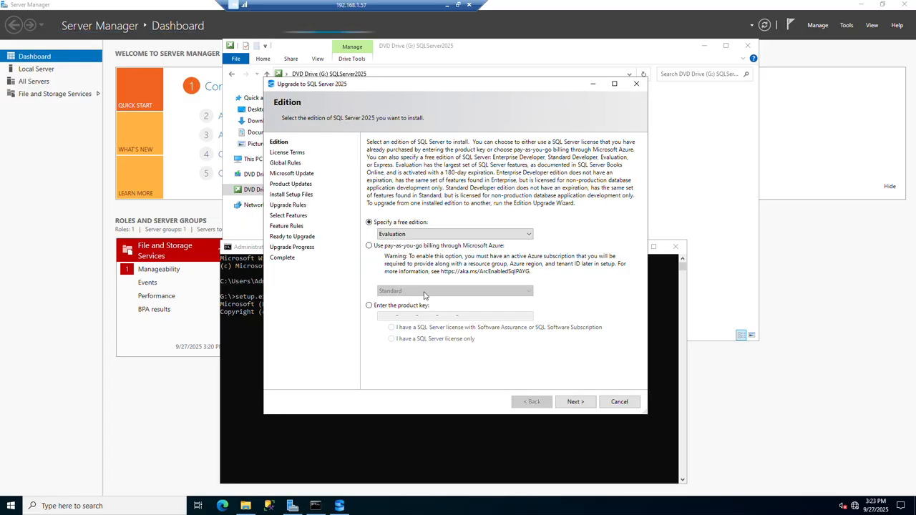
Choose Enterprise Developer as the free edition for the upgrade and accept the license terms.
click(469, 238)
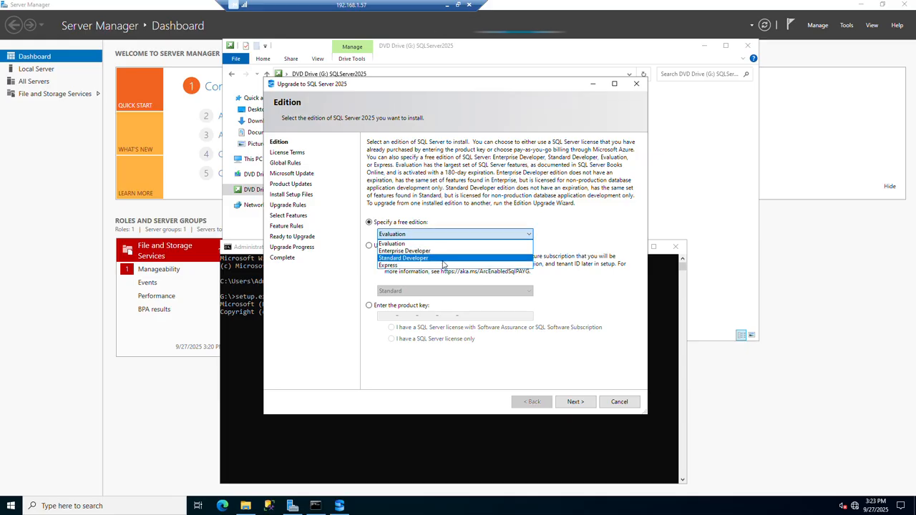
click(443, 251)
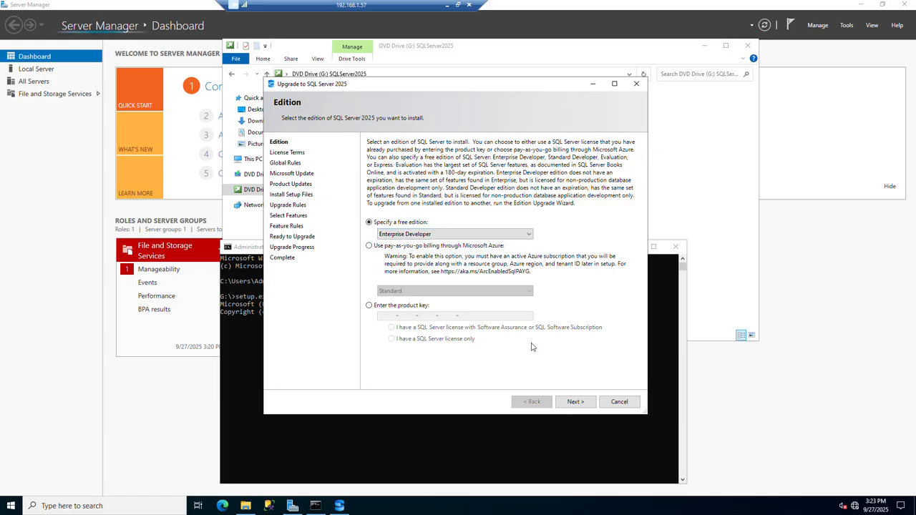
click(581, 402)
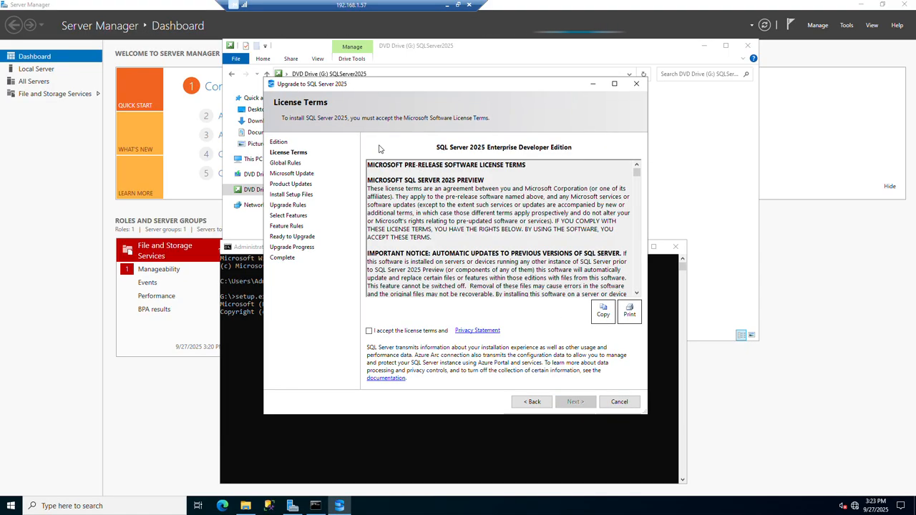
click(370, 332)
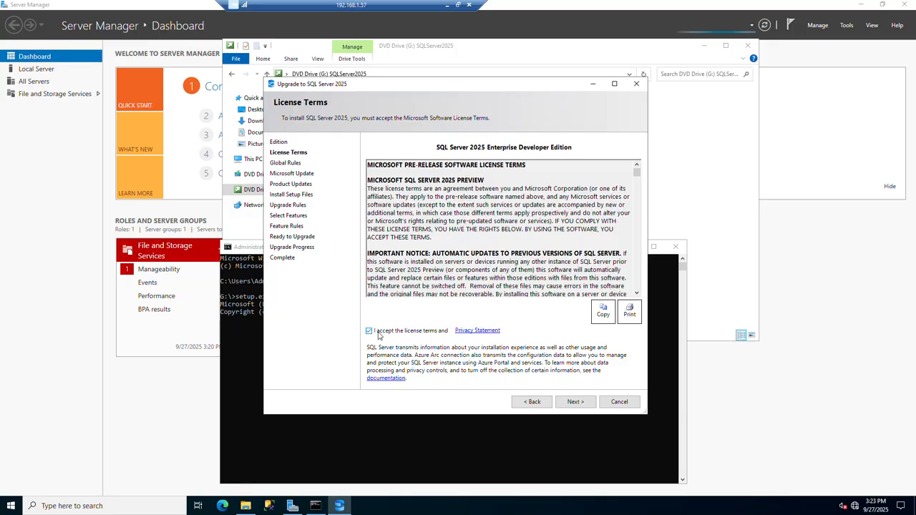
click(572, 403)
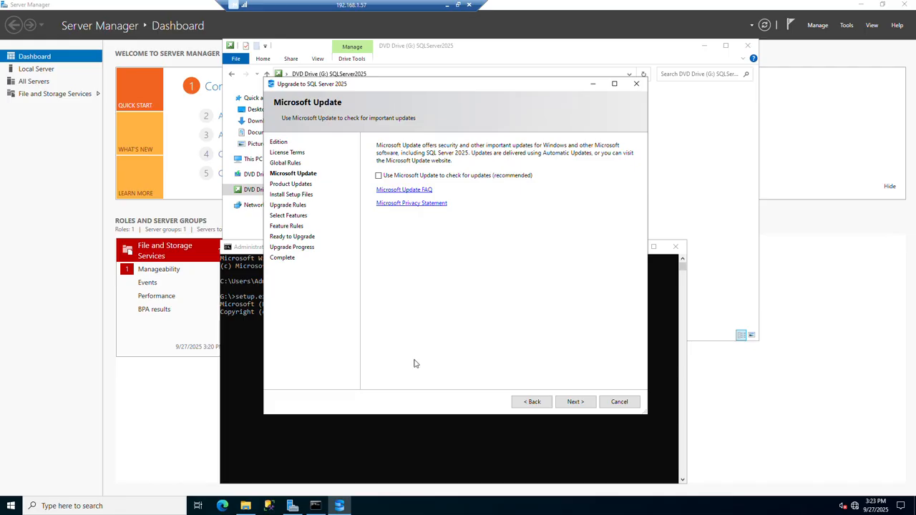
Leave Microsoft Update checking off and proceed past the product updates check with product updates included.
click(576, 402)
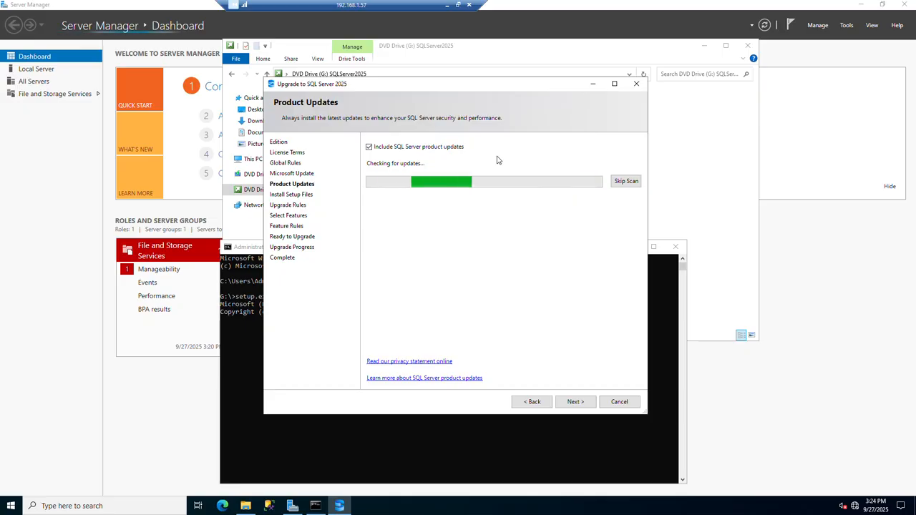
click(378, 150)
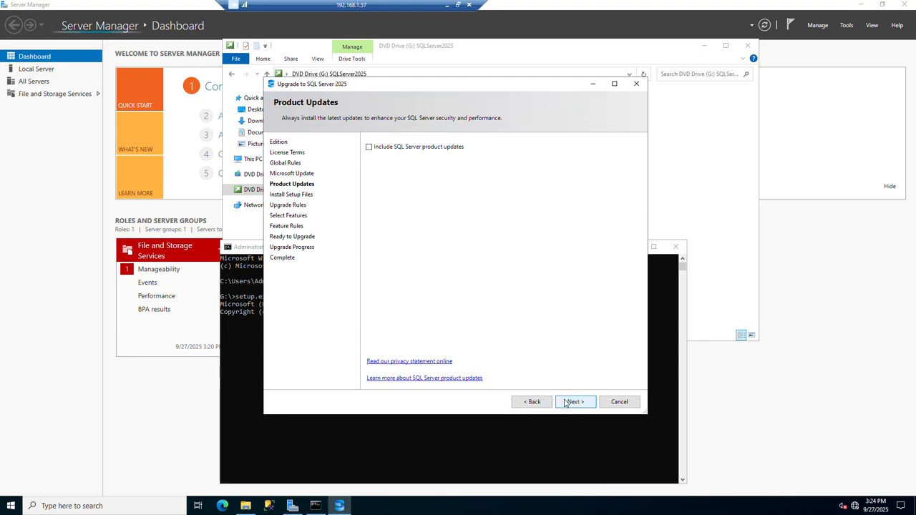
click(369, 148)
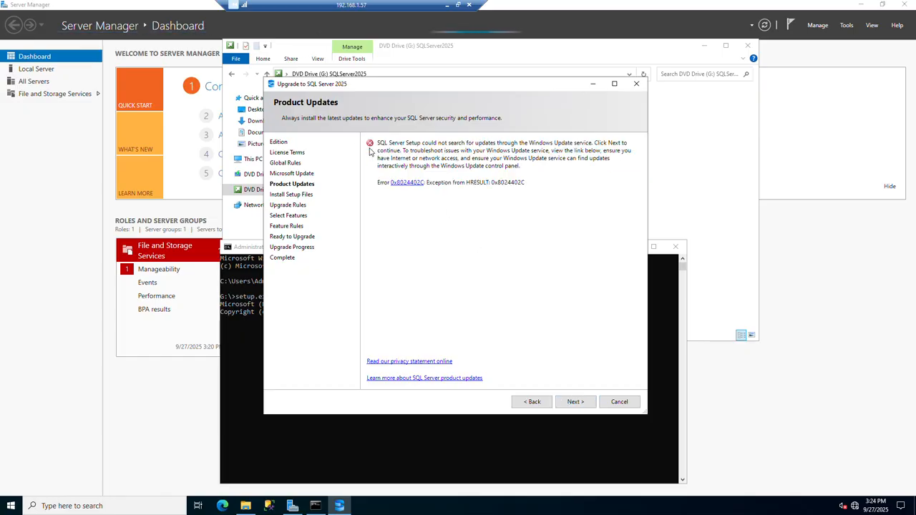
click(575, 402)
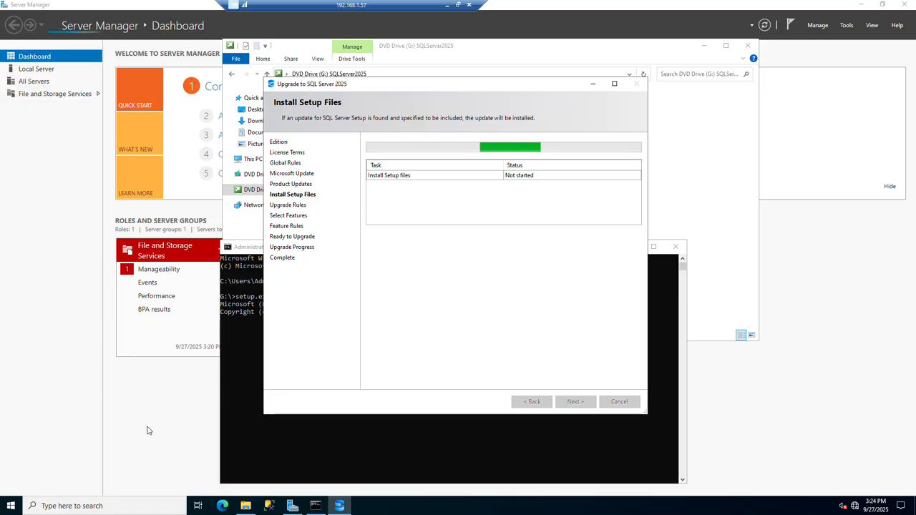
Open a blank Notepad window and place it below the SQL Server upgrade wizard.
click(12, 507)
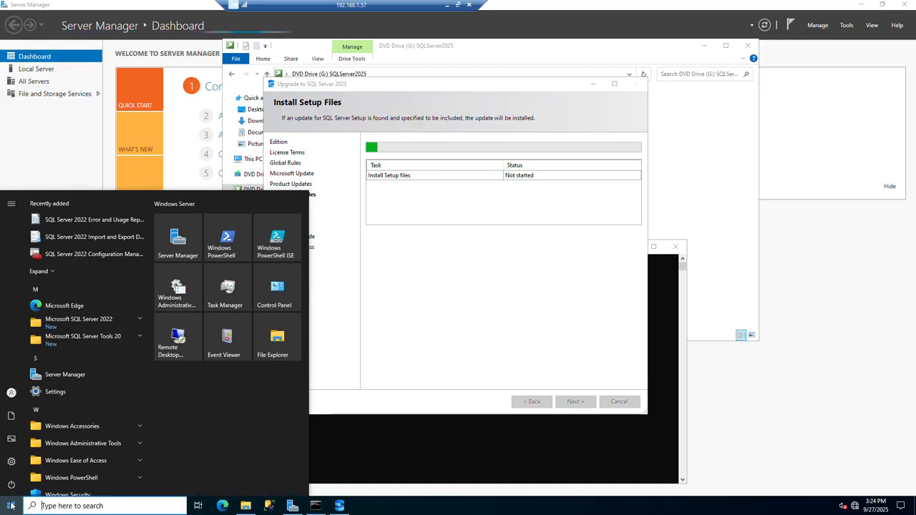
text(notr)
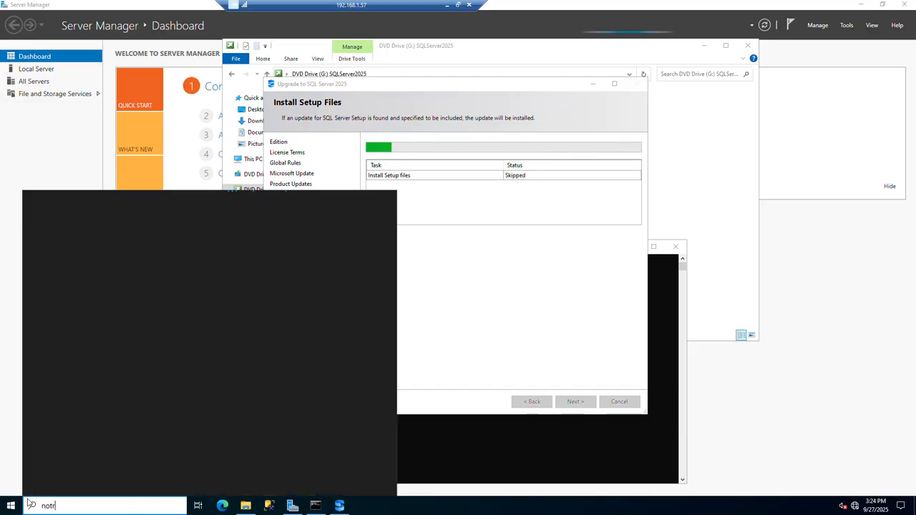
key(BackSpace)
text(e)
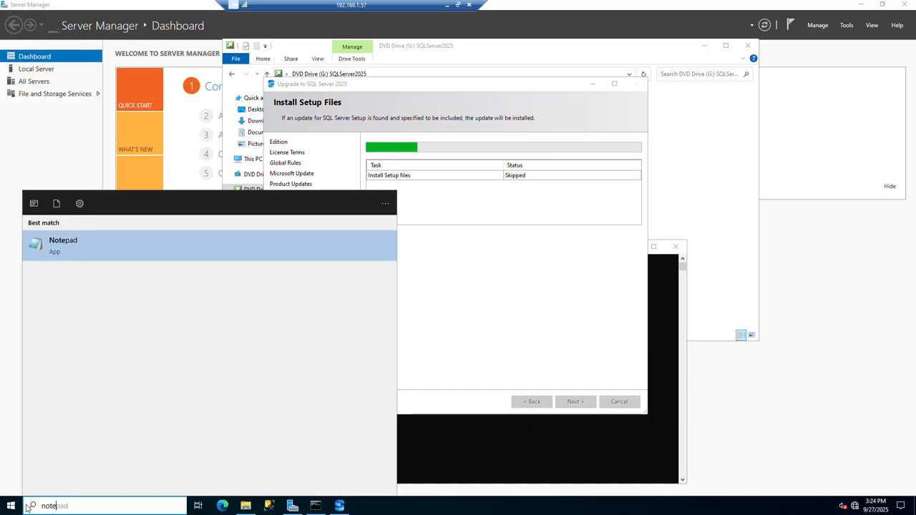
click(140, 254)
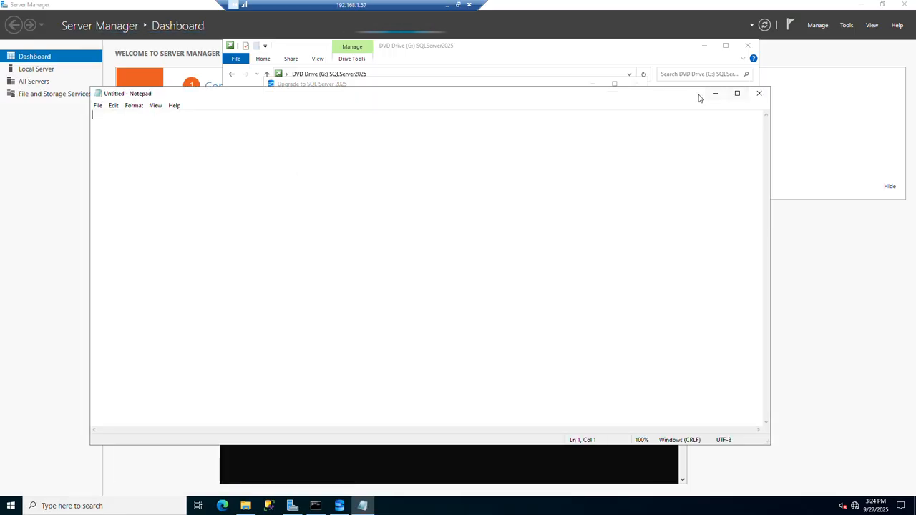
drag(694, 96, 856, 327)
drag(568, 332, 556, 413)
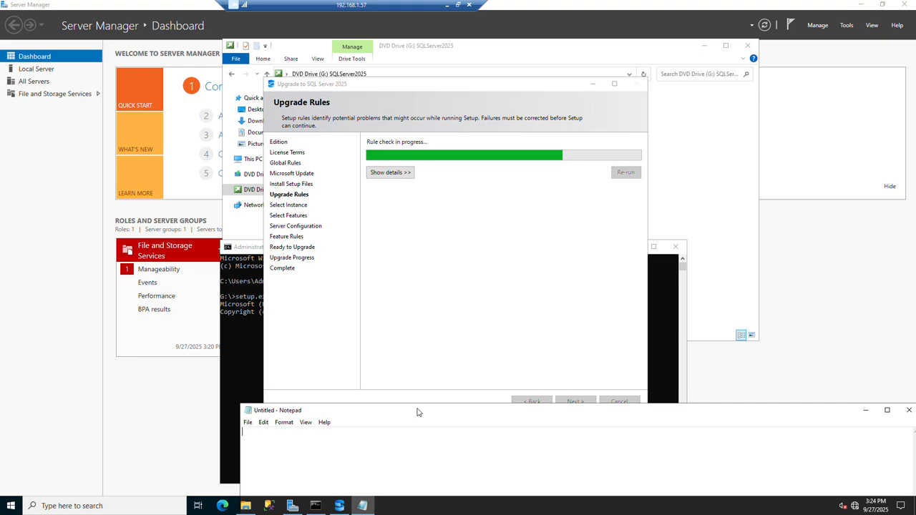
drag(497, 412, 232, 422)
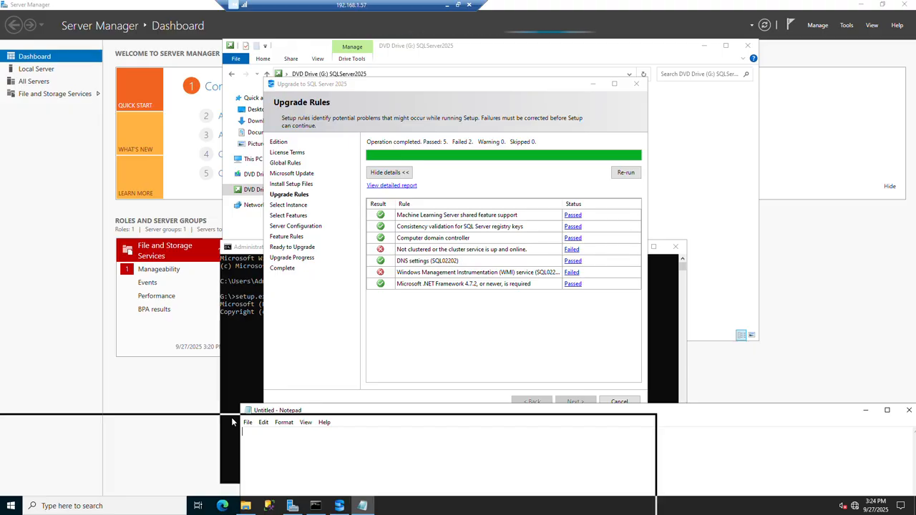
drag(232, 422, 232, 423)
Open the failure details of the upgrade rule "Not clustered or the cluster service is up and online.".
click(421, 350)
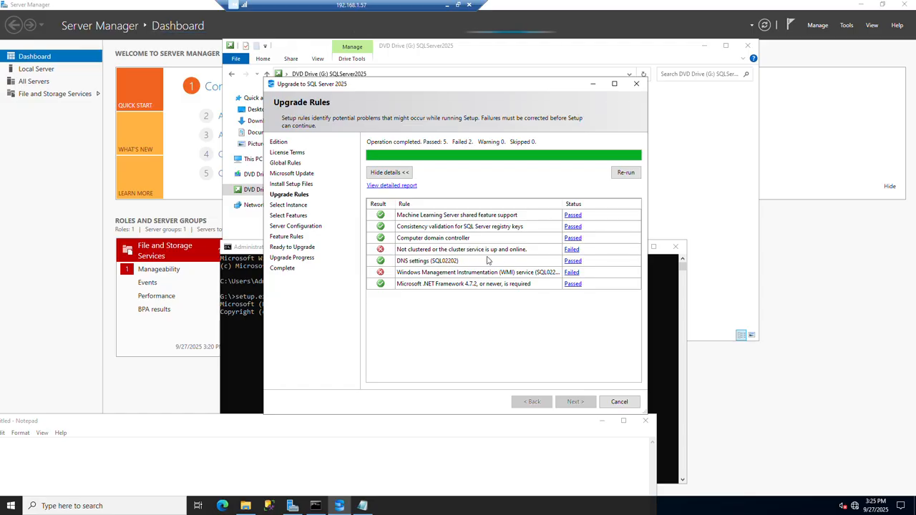
click(570, 250)
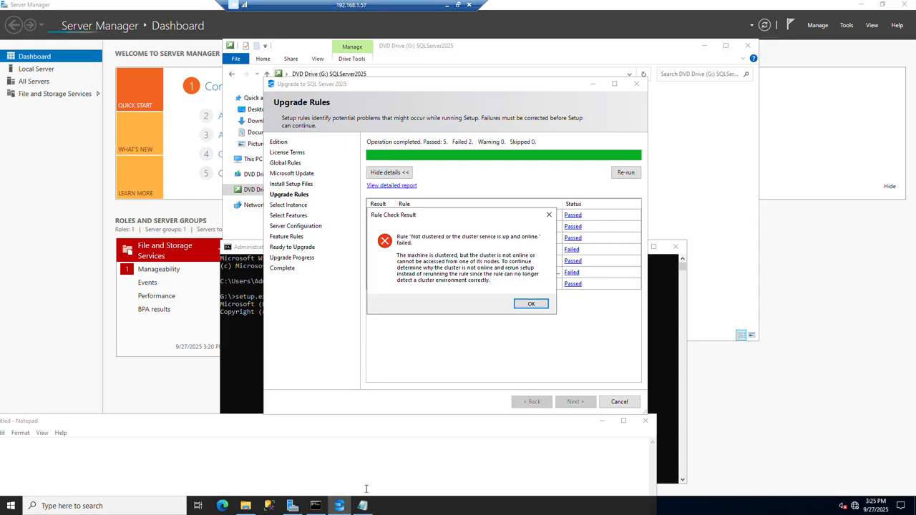
Open Failover Cluster Manager and dismiss the Windows Admin Center notice.
click(2, 505)
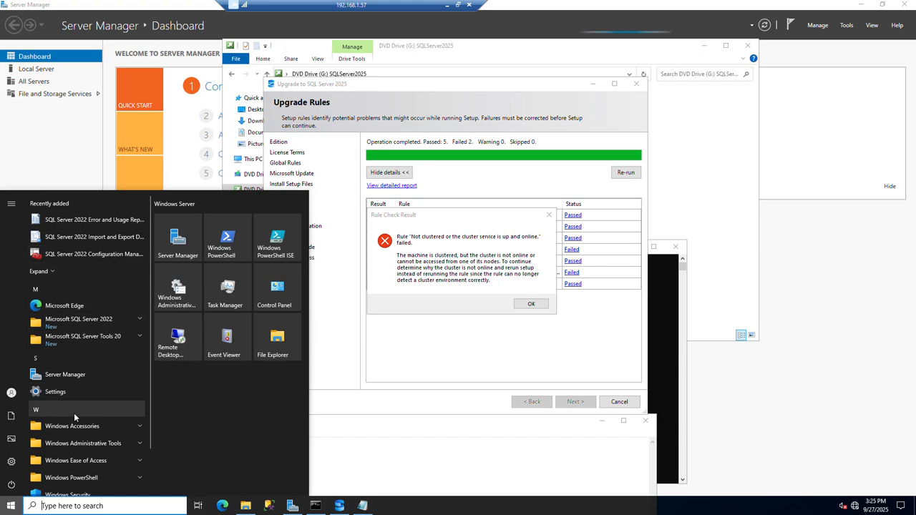
click(65, 374)
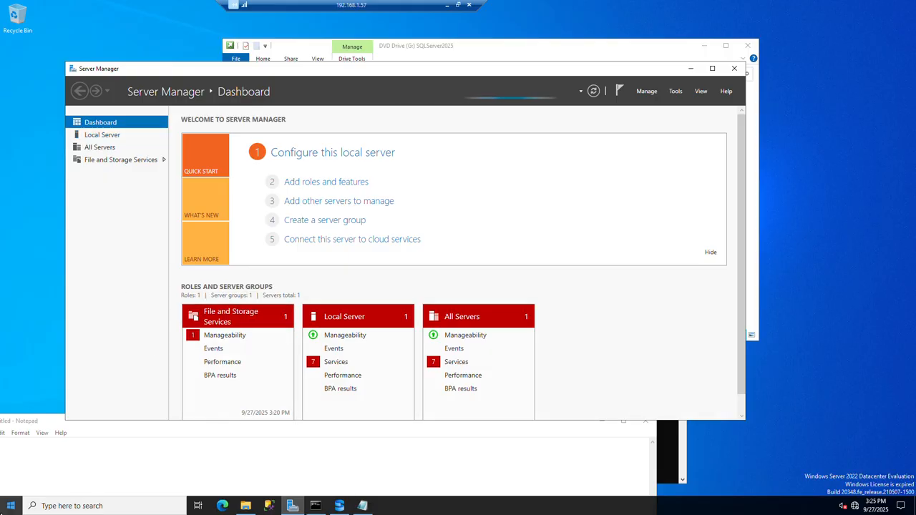
click(11, 506)
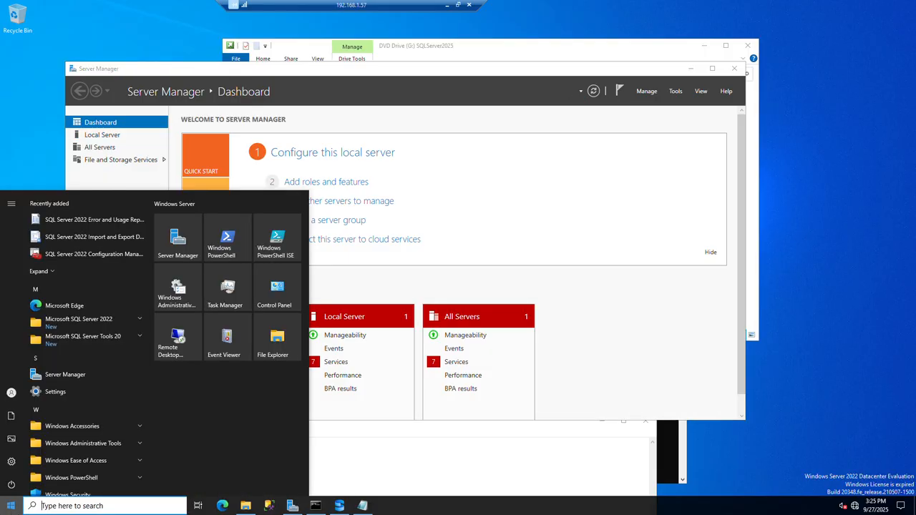
text(fai)
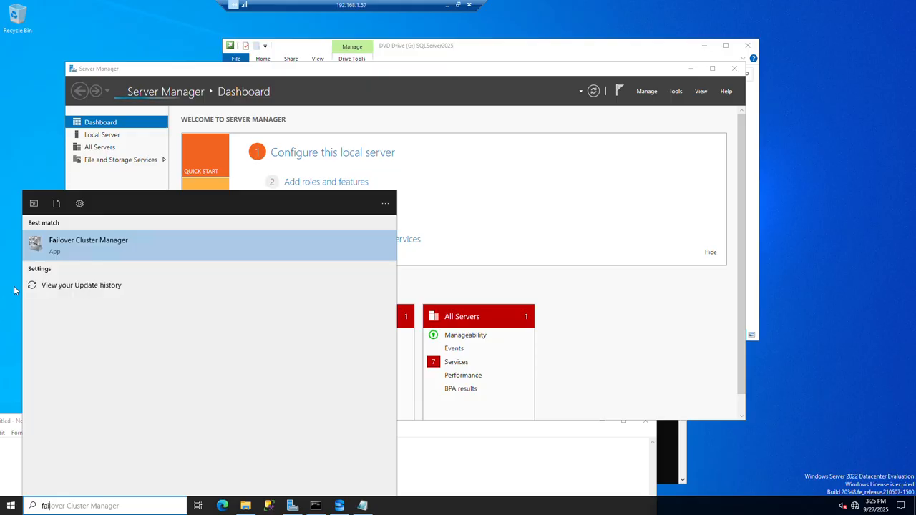
click(151, 250)
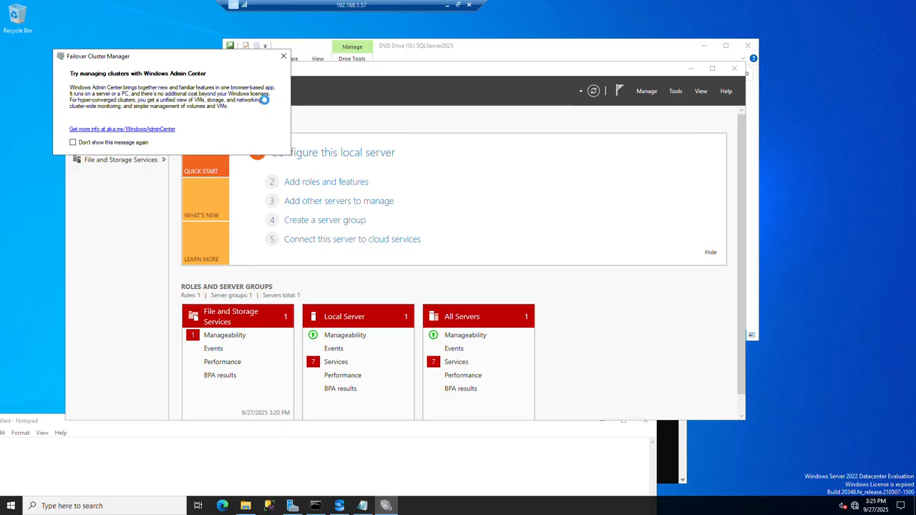
click(284, 57)
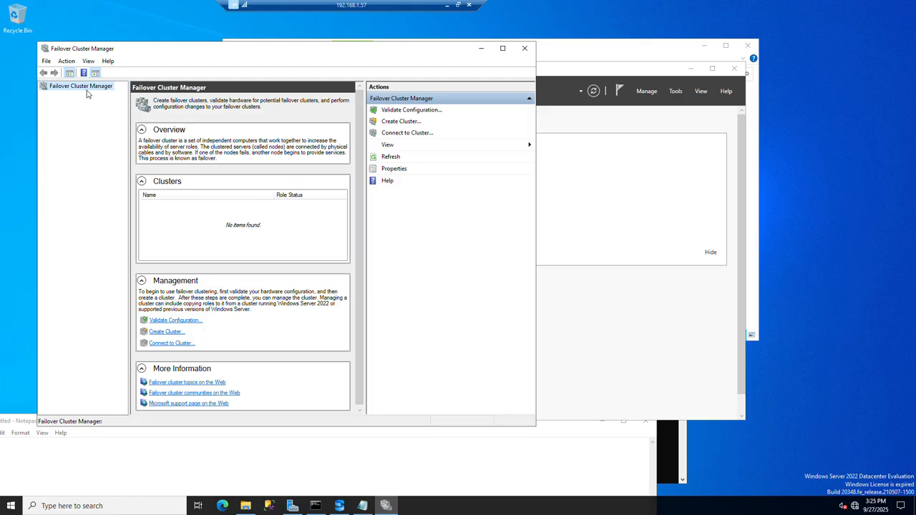
In SQL Server 2022 Configuration Manager, look up the failover cluster name in the Always On Availability Groups properties of SQL Server (MSSQLSERVER).
click(10, 509)
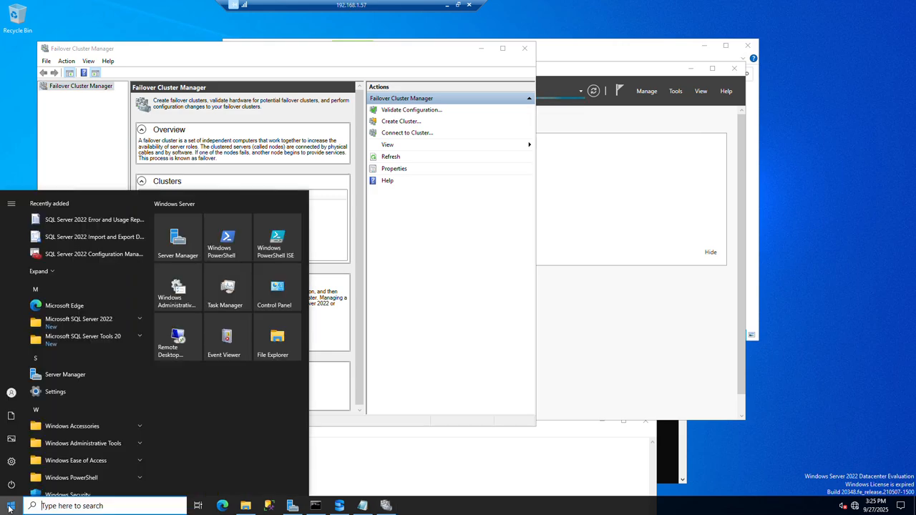
click(93, 257)
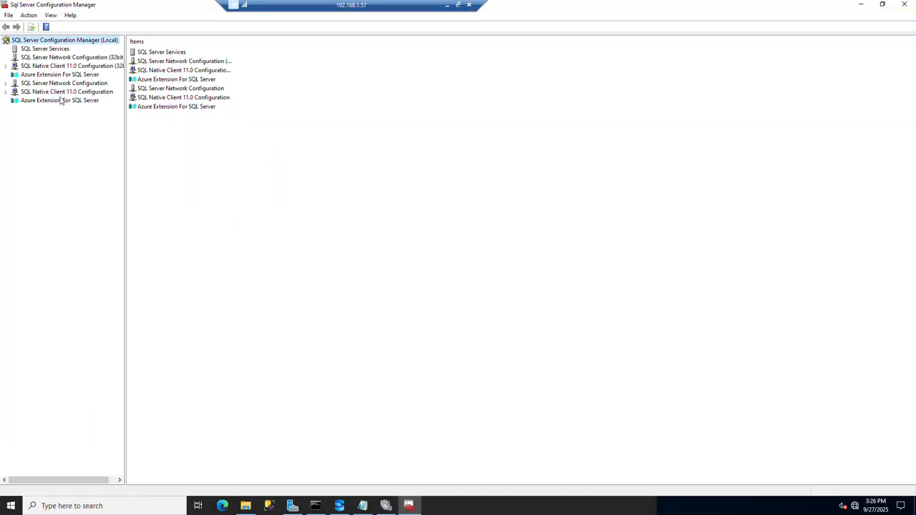
click(26, 48)
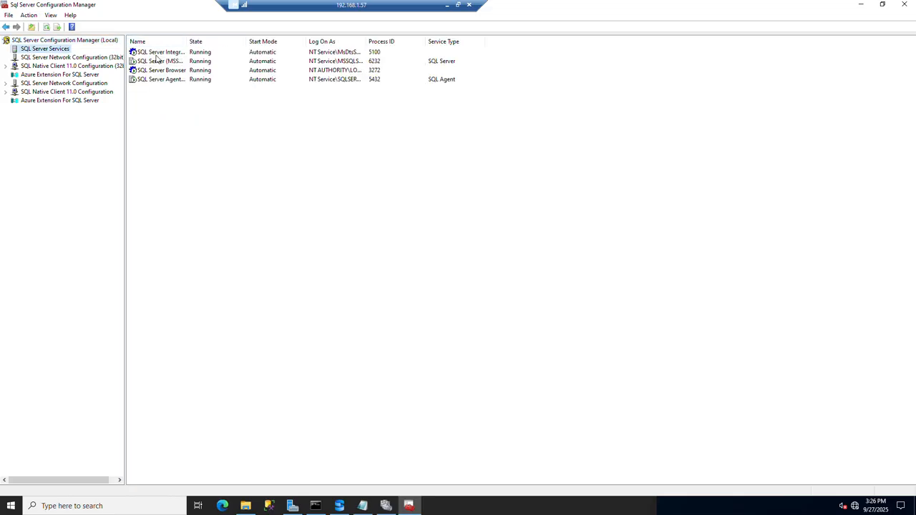
right_click(155, 62)
click(177, 126)
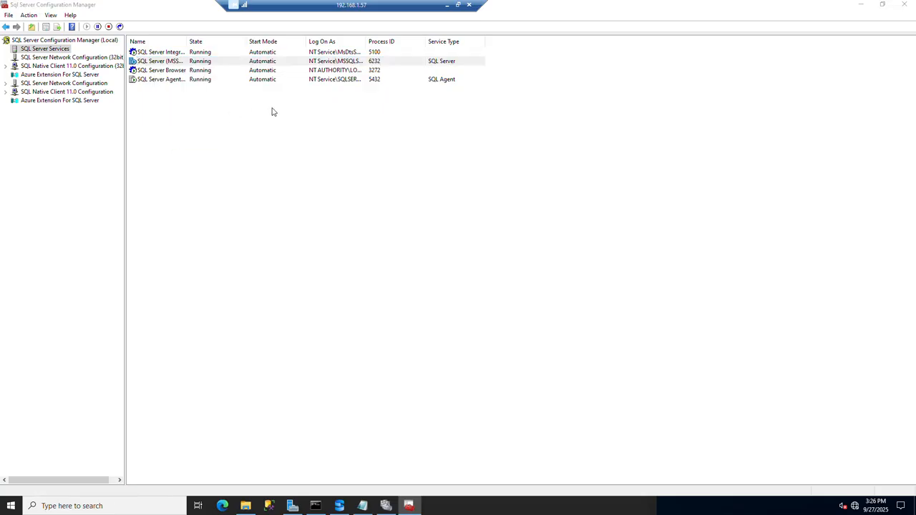
click(407, 152)
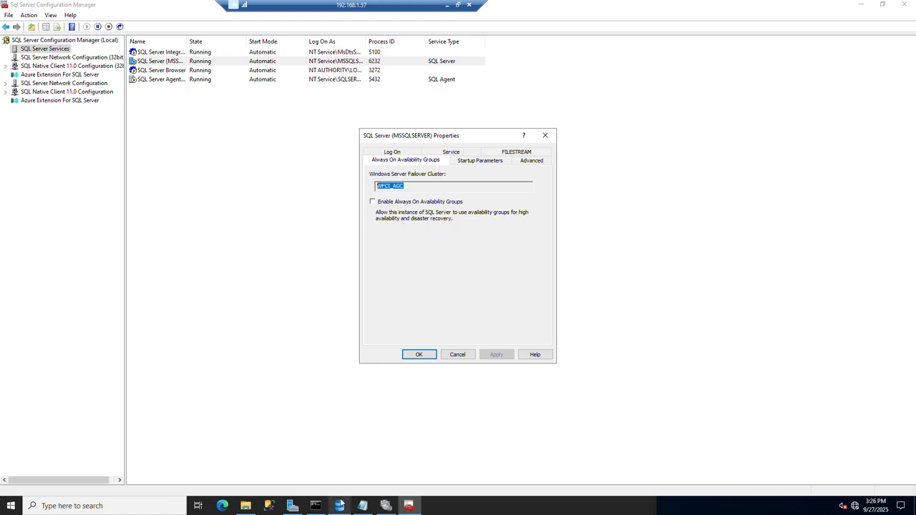
Try to connect Failover Cluster Manager to the cluster WFCI_AGC.
click(385, 506)
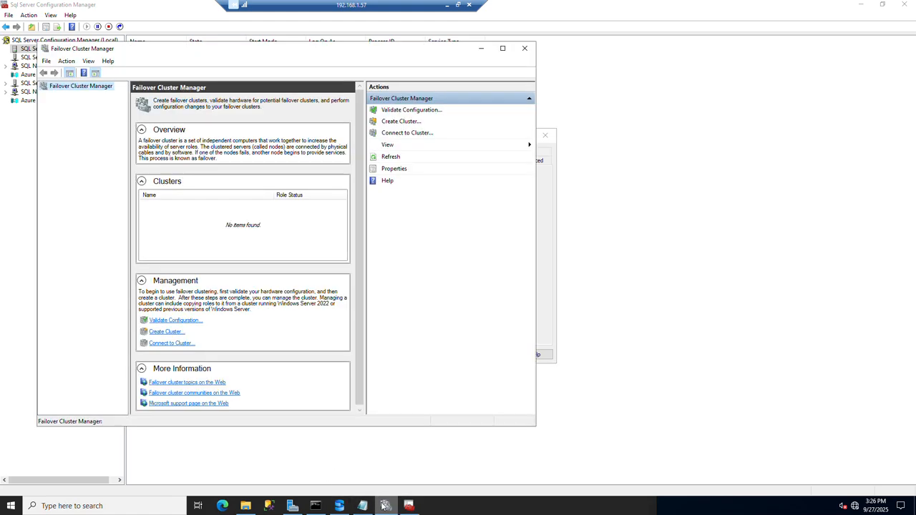
right_click(84, 92)
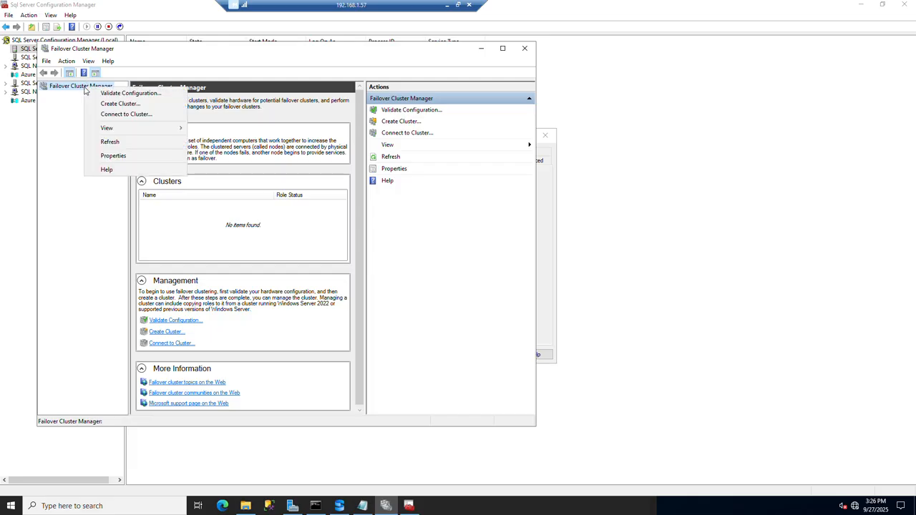
click(131, 114)
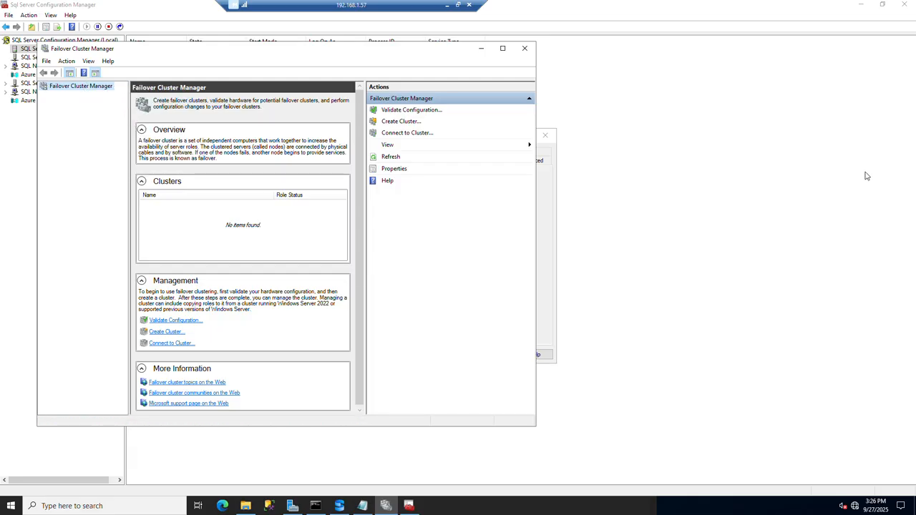
text(WFCI_AGC)
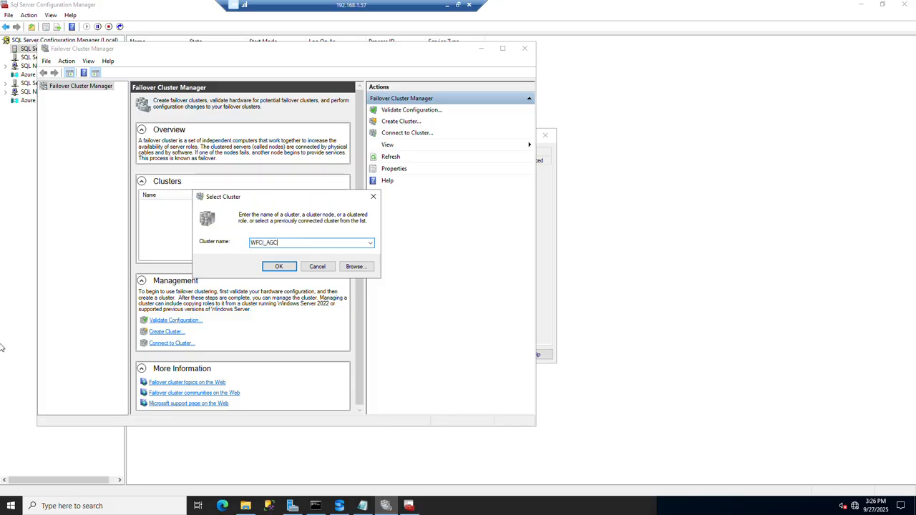
click(280, 266)
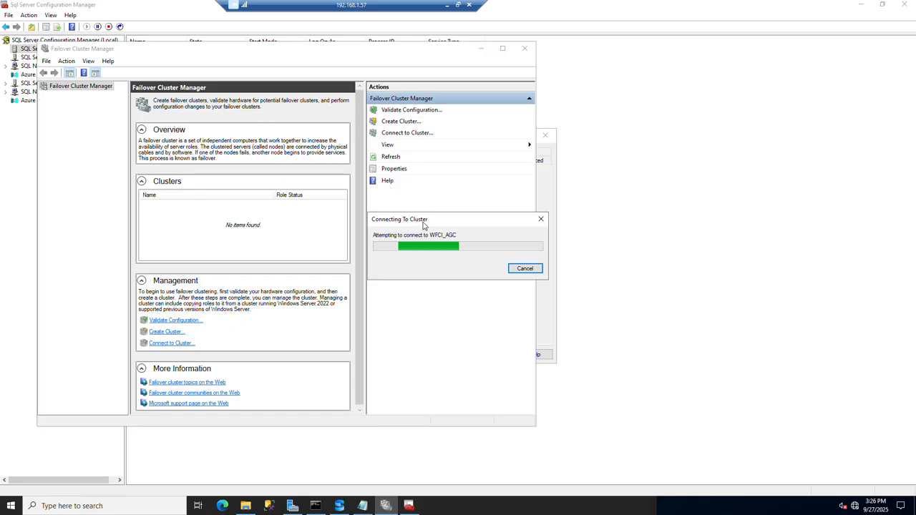
click(381, 251)
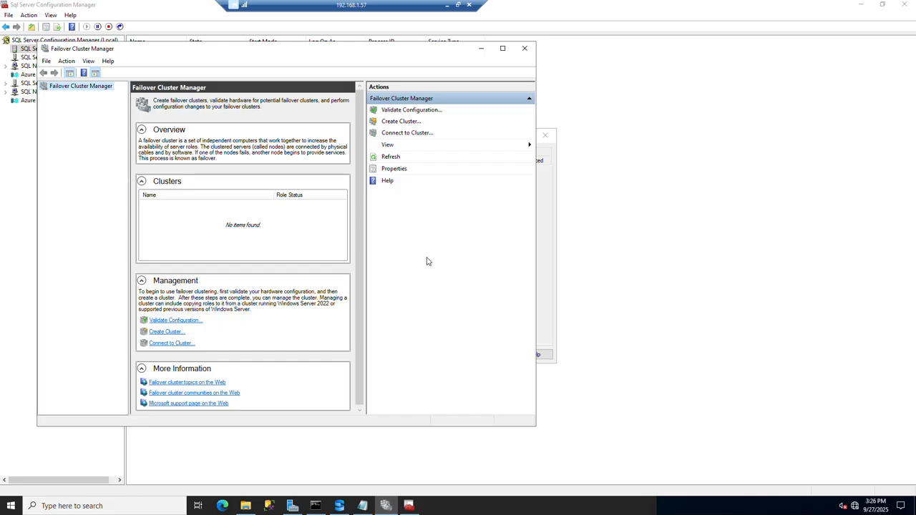
click(546, 266)
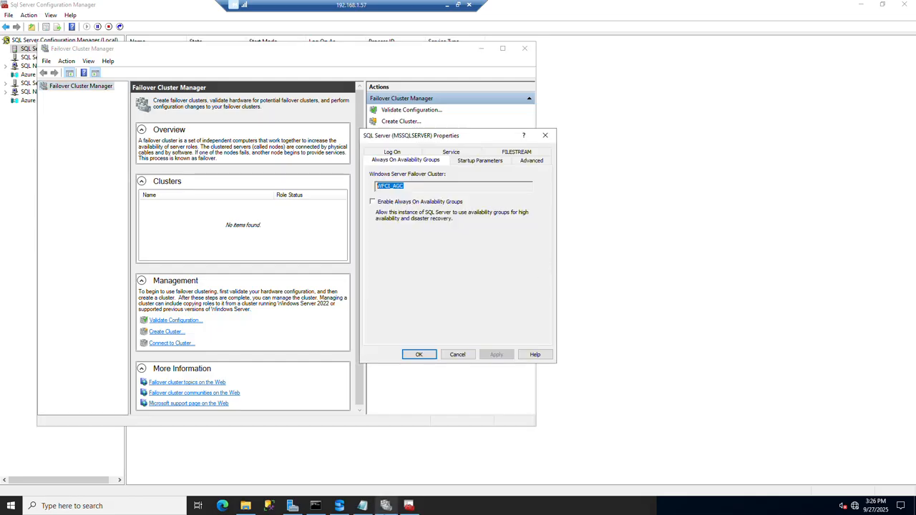
Return to the SQL Server upgrade wizard, dismiss the cluster rule message and check the failure details of the WMI service rule.
click(347, 494)
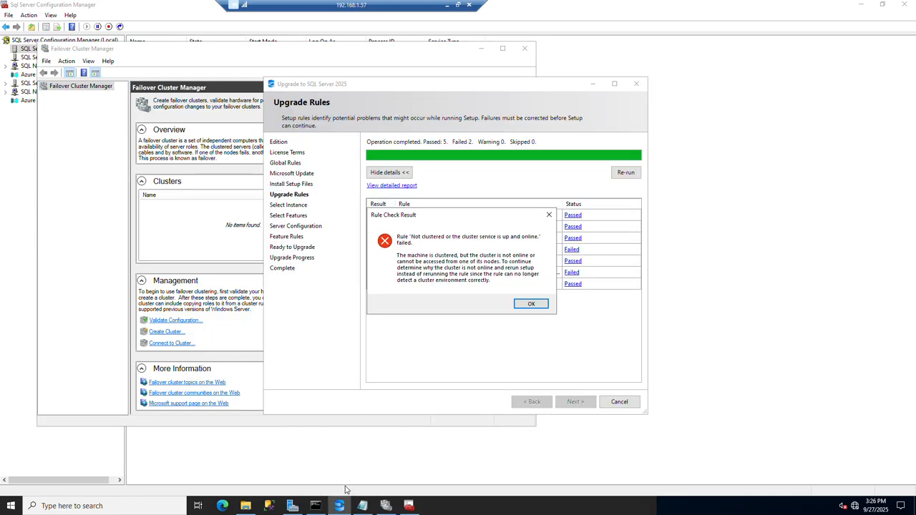
click(534, 305)
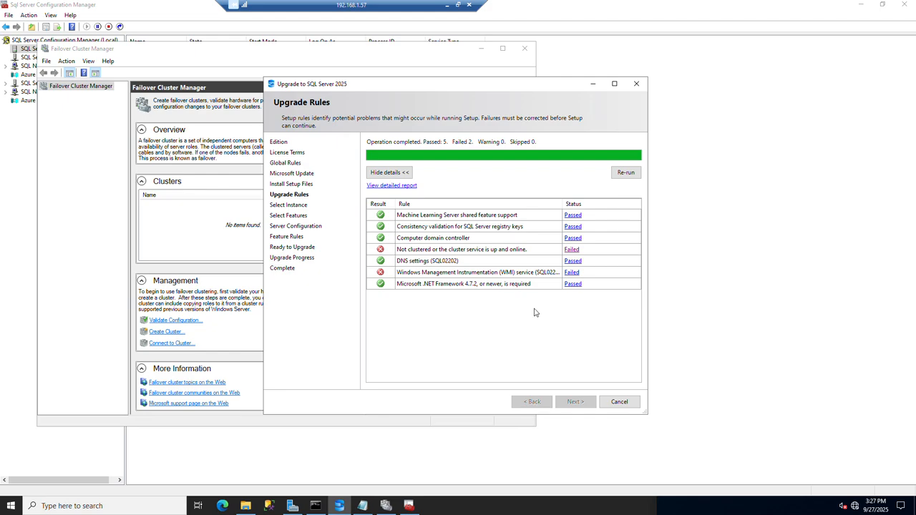
click(572, 273)
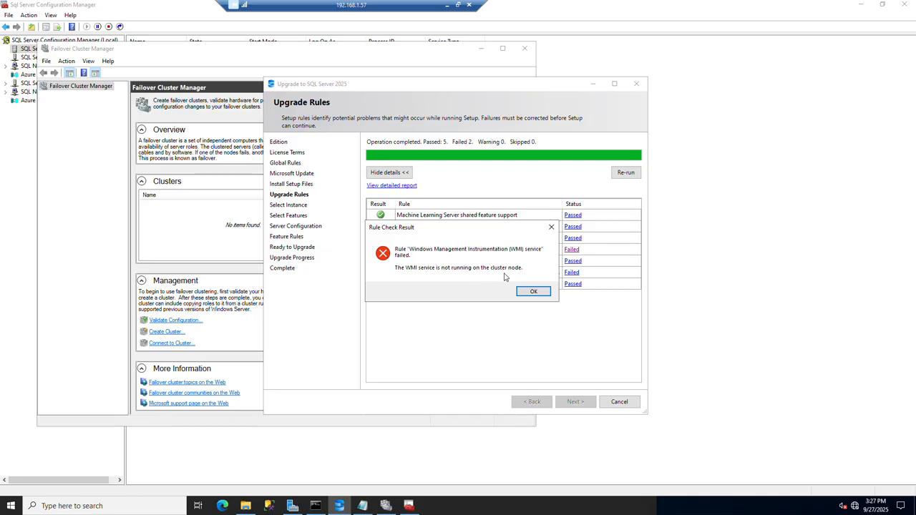
click(551, 227)
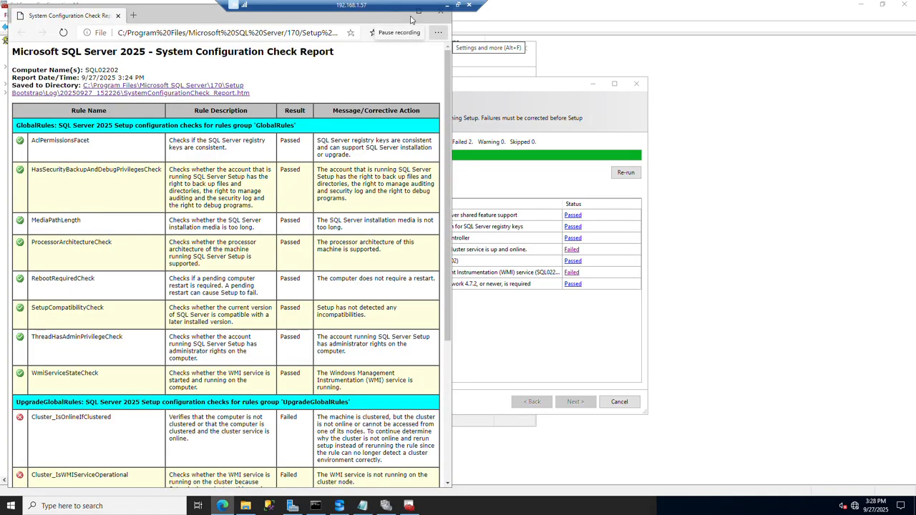
Review the failed cluster rules in the SQL Server 2025 System Configuration Check Report.
scroll(161, 447, down, 3)
scroll(161, 449, up, 5)
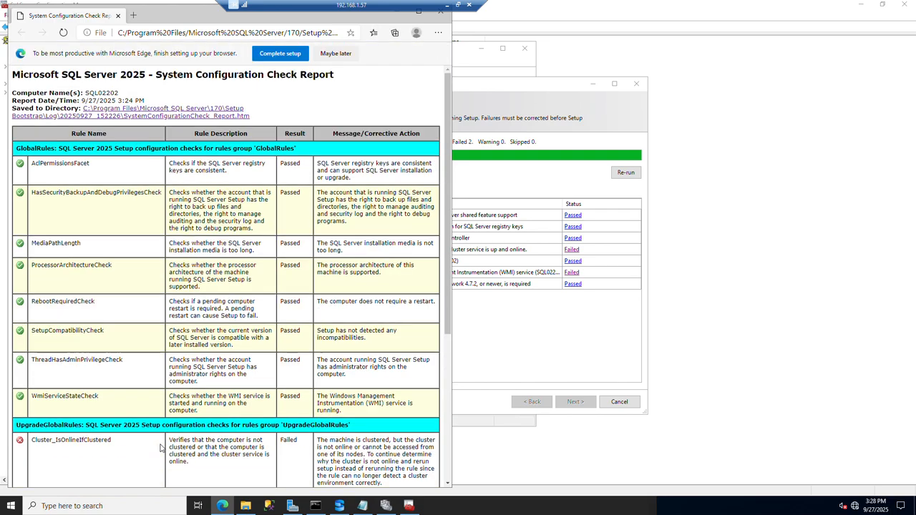
scroll(161, 431, down, 4)
scroll(160, 428, down, 1)
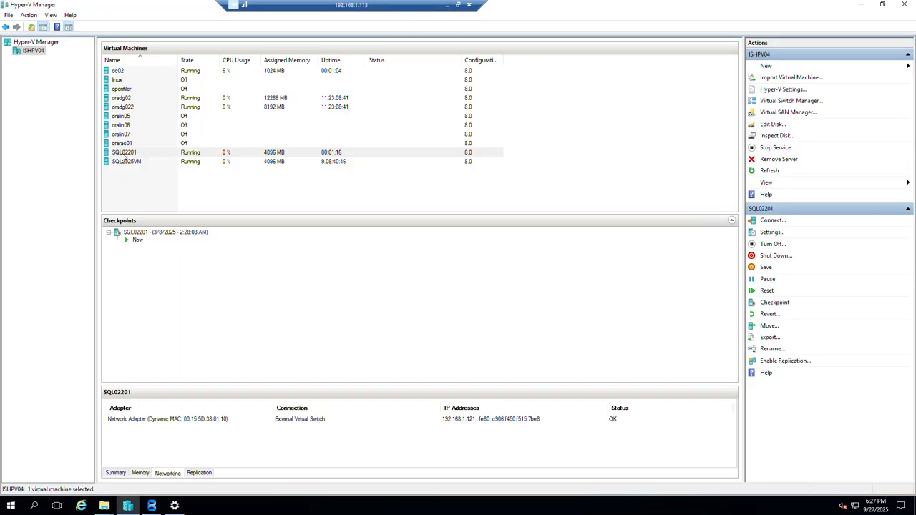
Check the states of the virtual machines SQL02201 and SQL2025VM in Hyper-V Manager.
click(123, 152)
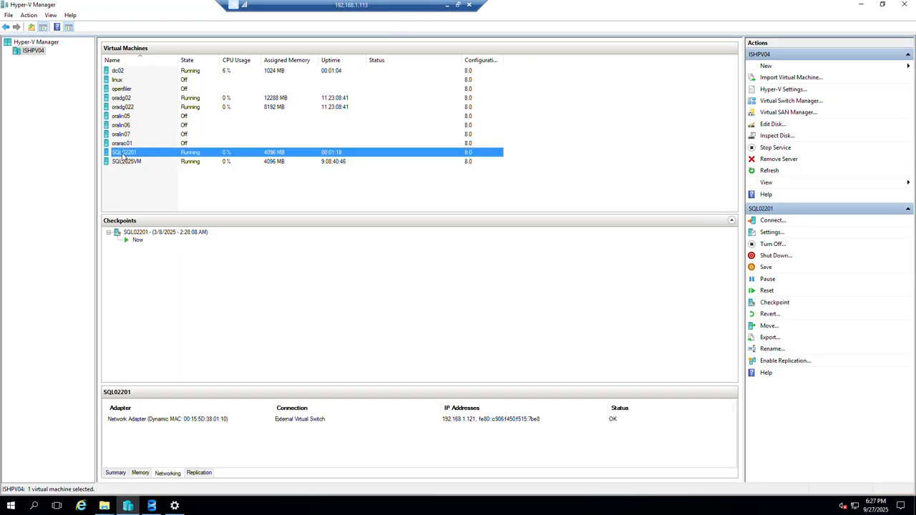
click(148, 191)
click(148, 161)
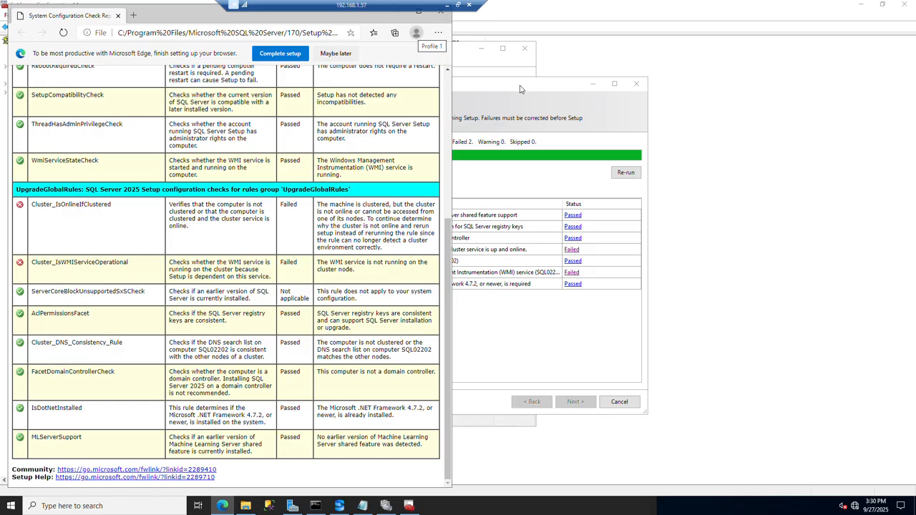
Re-run the upgrade rules in the SQL Server 2025 upgrade wizard and check the result of the WMI service rule.
click(521, 89)
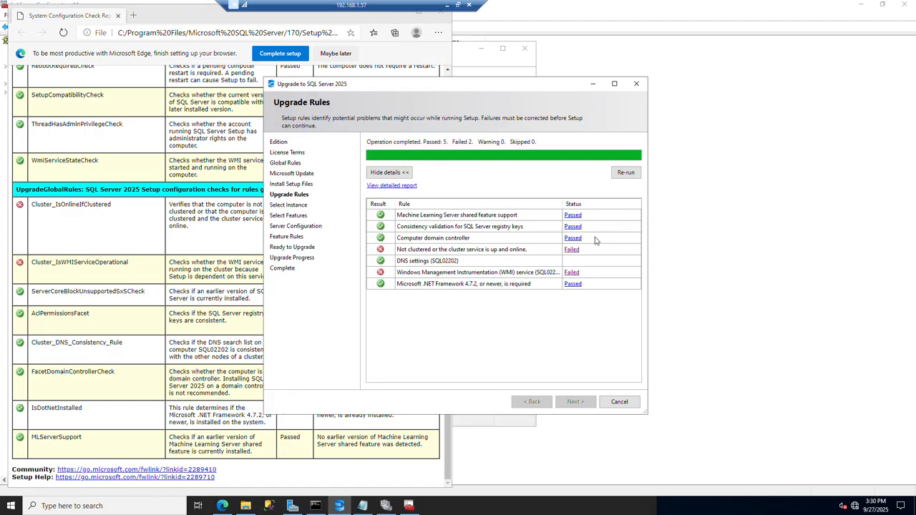
click(623, 173)
click(573, 275)
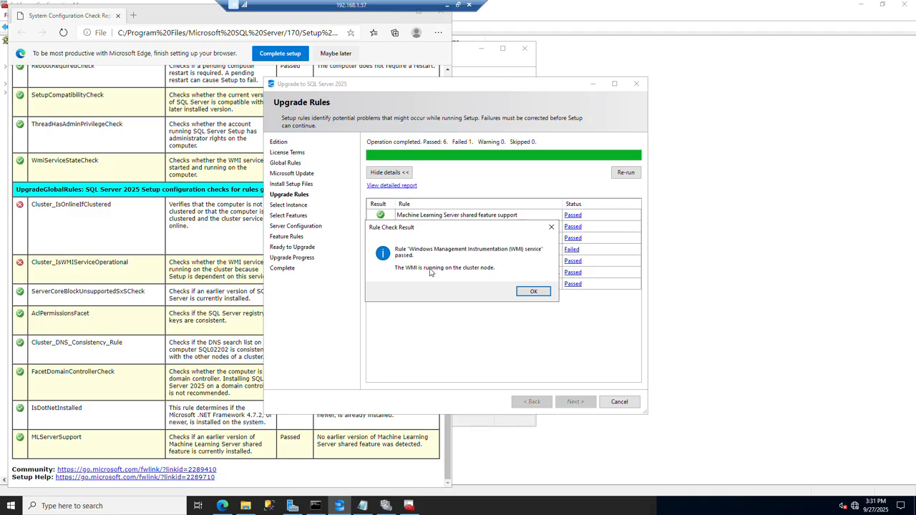
click(551, 227)
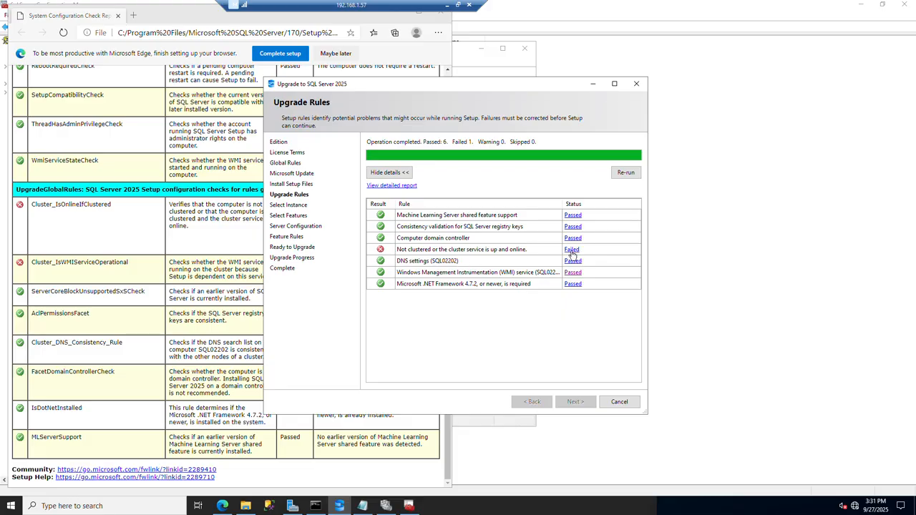
Read the failure details of the rule "Not clustered or the cluster service is up and online" and re-run the upgrade rules.
click(571, 251)
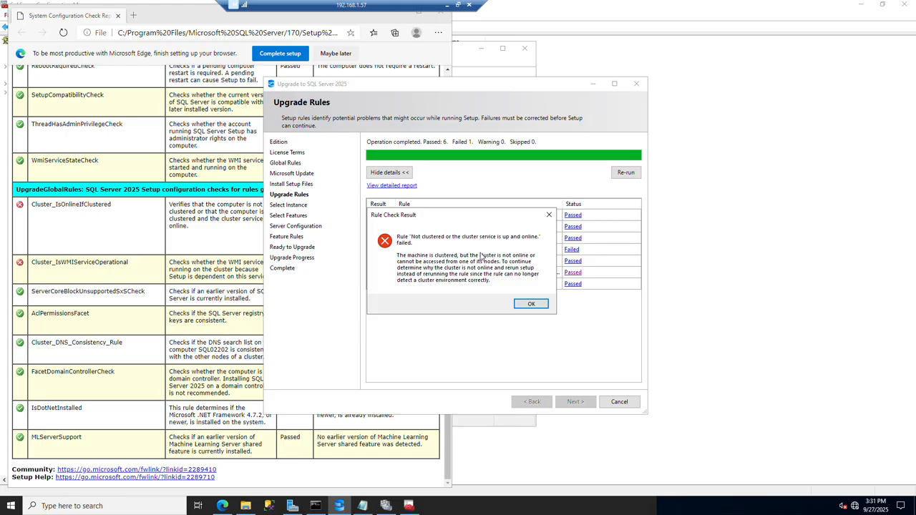
click(547, 215)
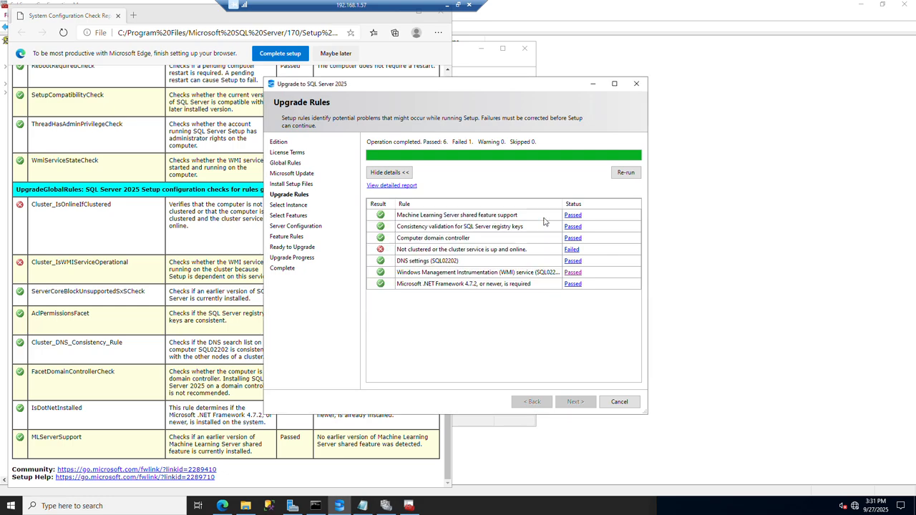
click(628, 177)
In Failover Cluster Manager, connect to the cluster WFCI_AGC and check the status of its nodes.
click(386, 506)
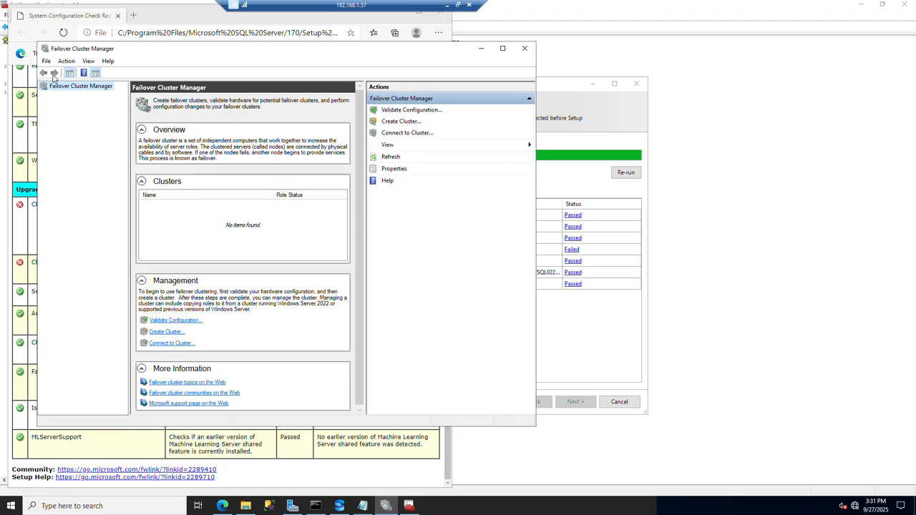
right_click(69, 86)
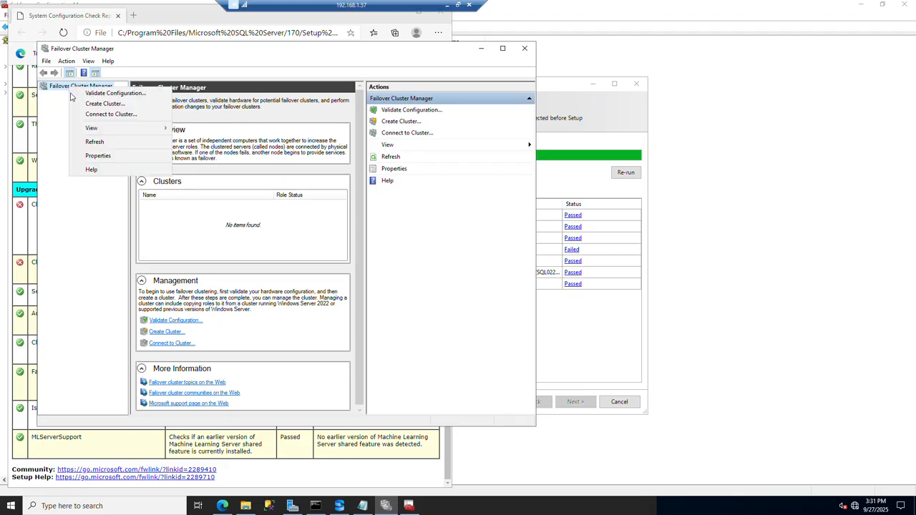
click(108, 115)
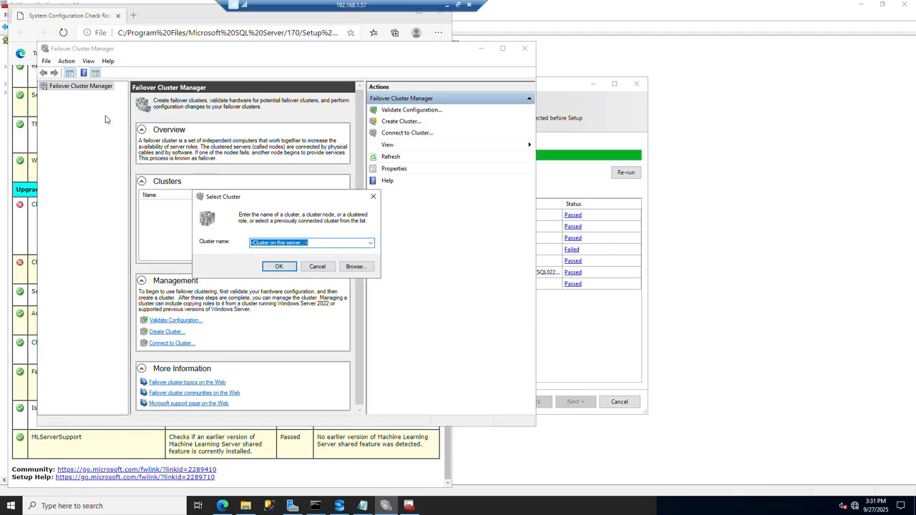
text(WFCI_AGC)
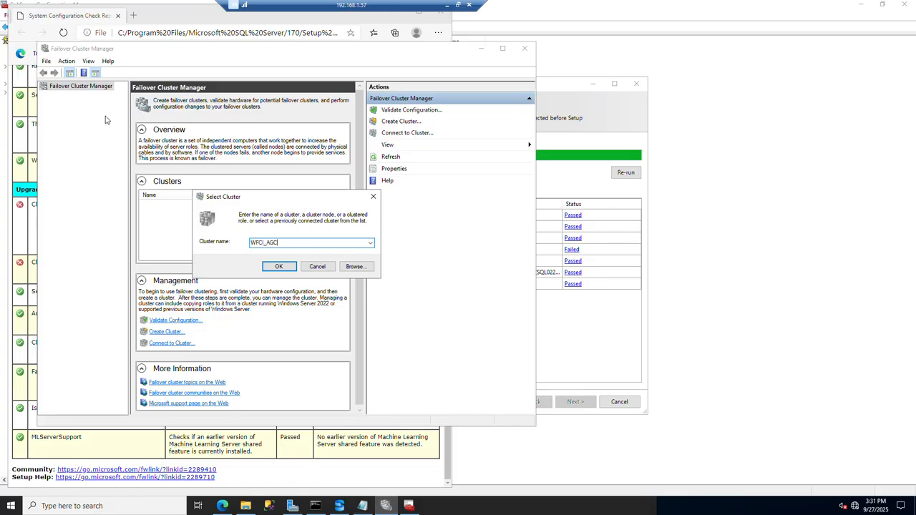
click(279, 267)
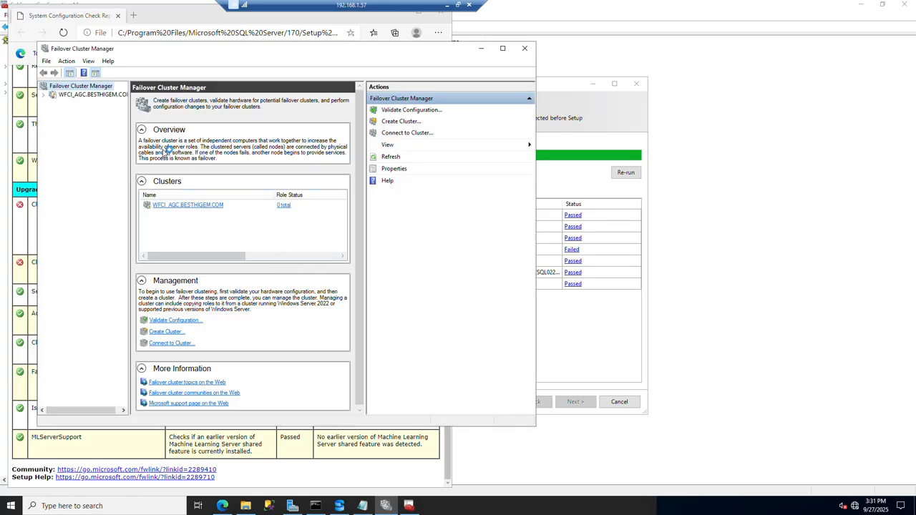
click(45, 95)
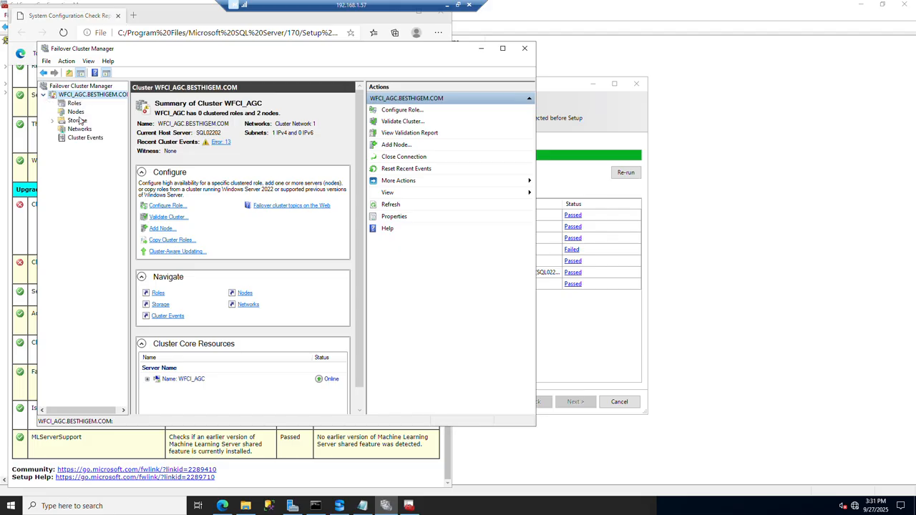
click(76, 112)
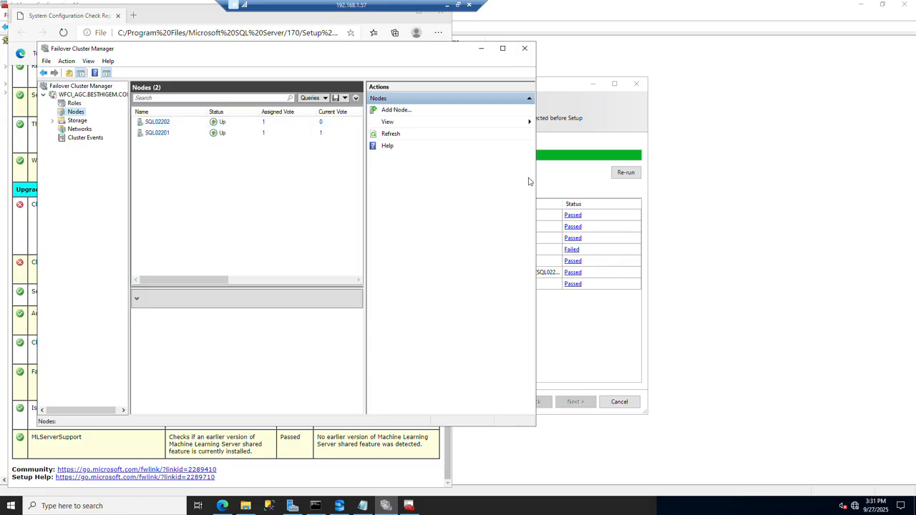
Re-run the rules in the SQL Server 2025 upgrade wizard and read the failure details of the cluster service rule.
click(556, 87)
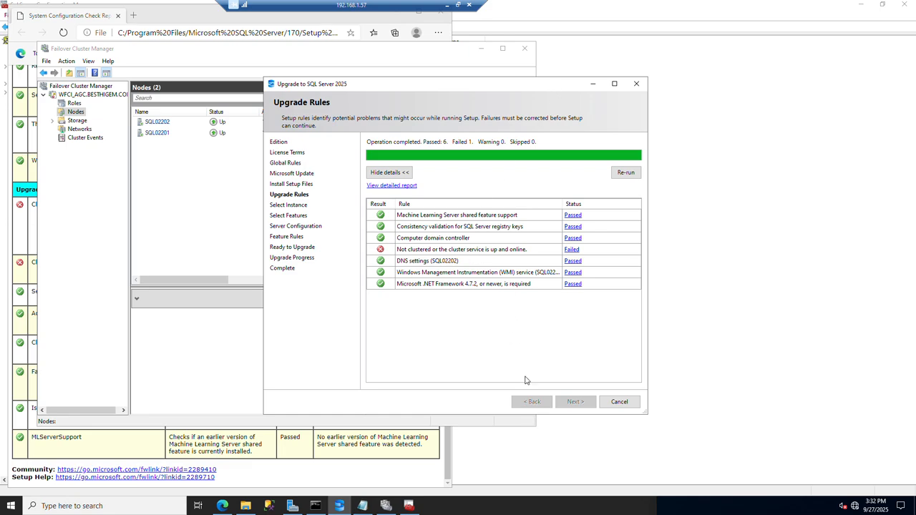
click(621, 173)
click(10, 505)
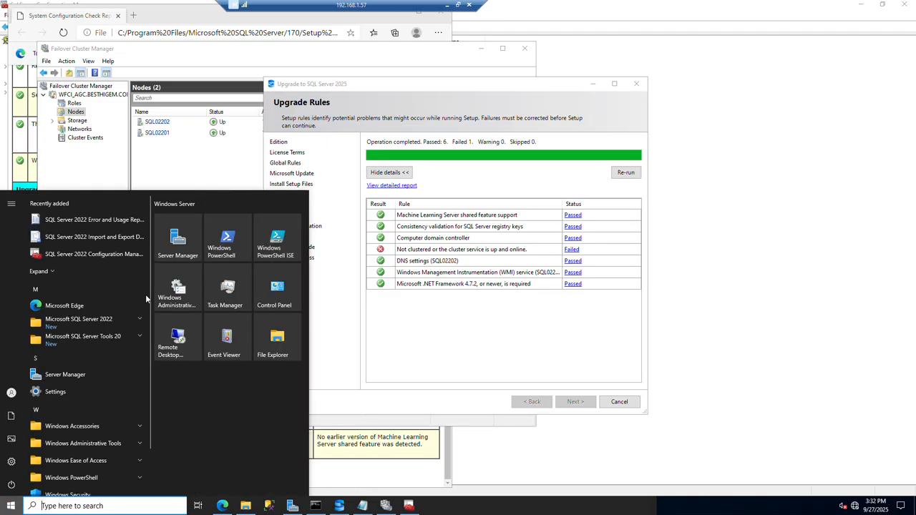
text(c)
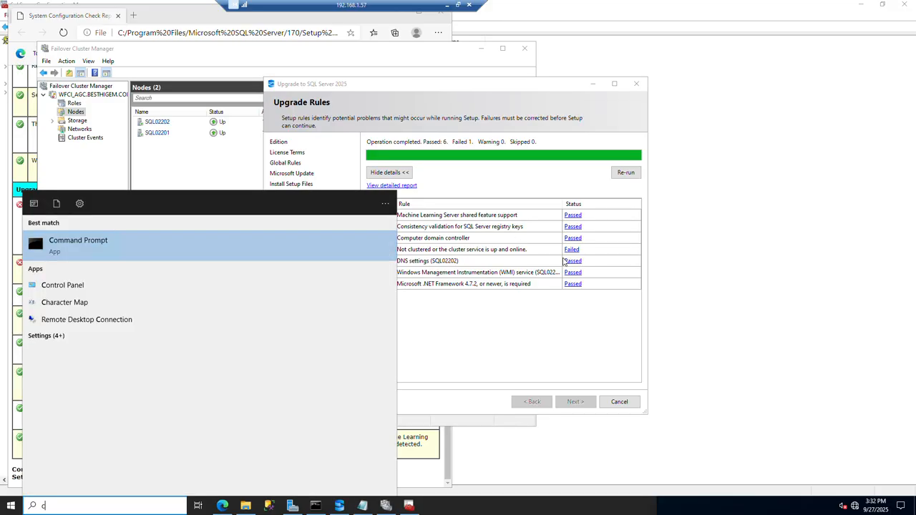
click(572, 250)
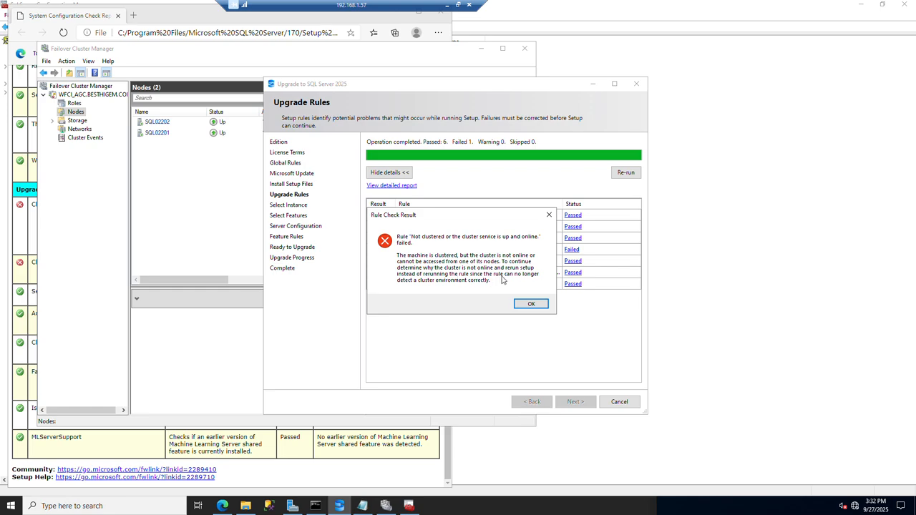
click(549, 216)
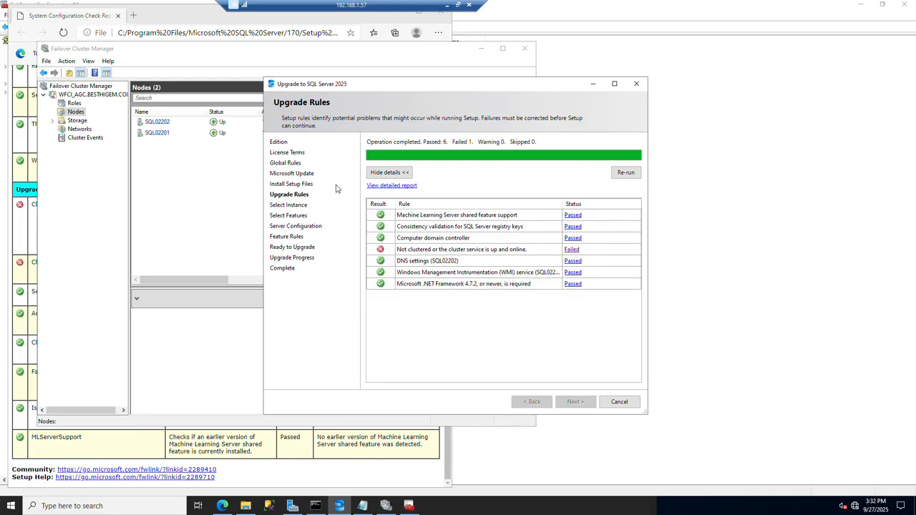
Cancel the current SQL Server 2025 setup and relaunch it from the command prompt with "setup.exe /ACTION=upgrade".
click(619, 402)
click(535, 265)
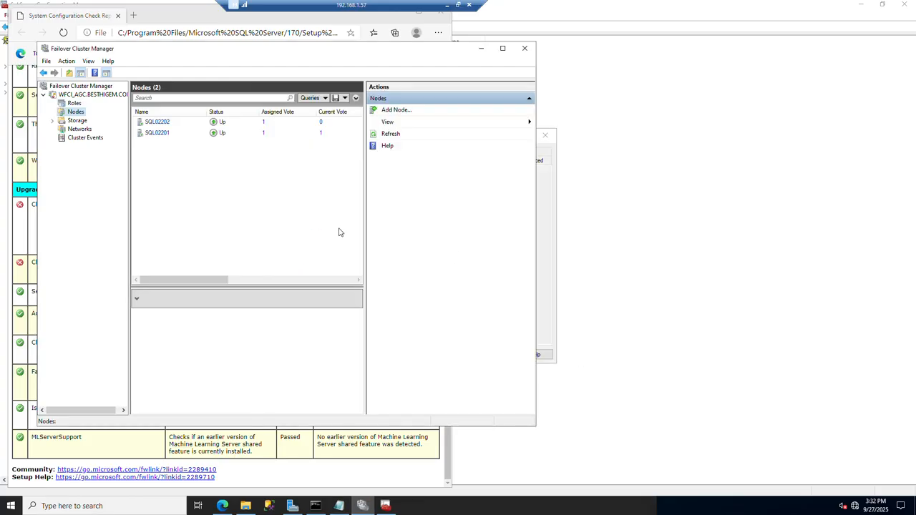
click(315, 505)
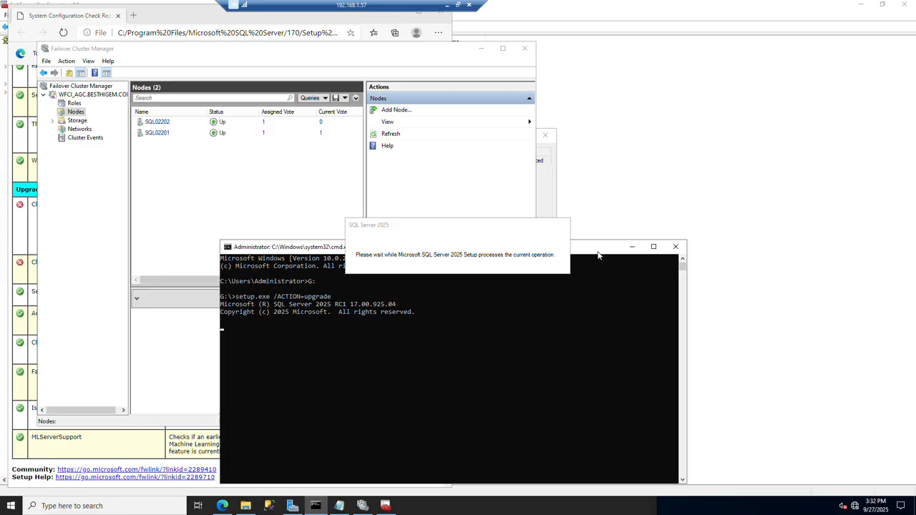
drag(599, 251, 619, 169)
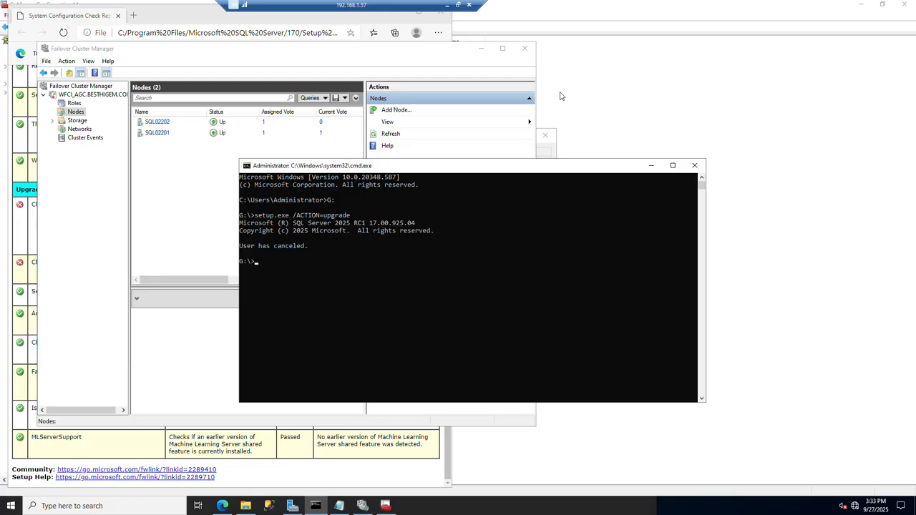
key(Up)
key(Return)
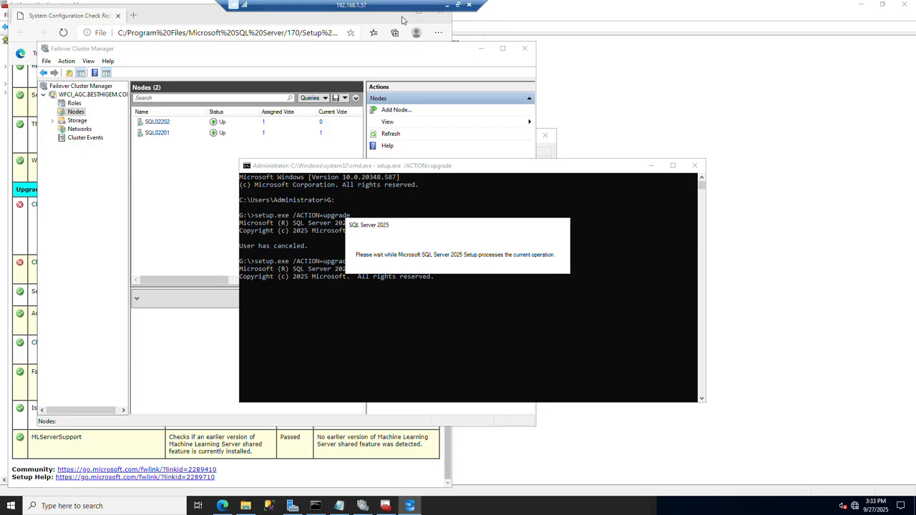
Choose the free Enterprise Developer edition for the upgrade and accept the license terms.
click(409, 235)
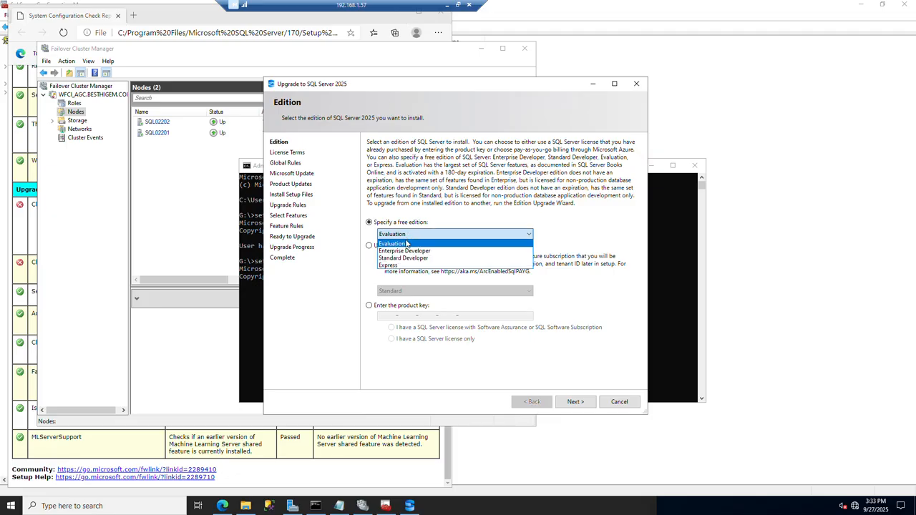
click(408, 252)
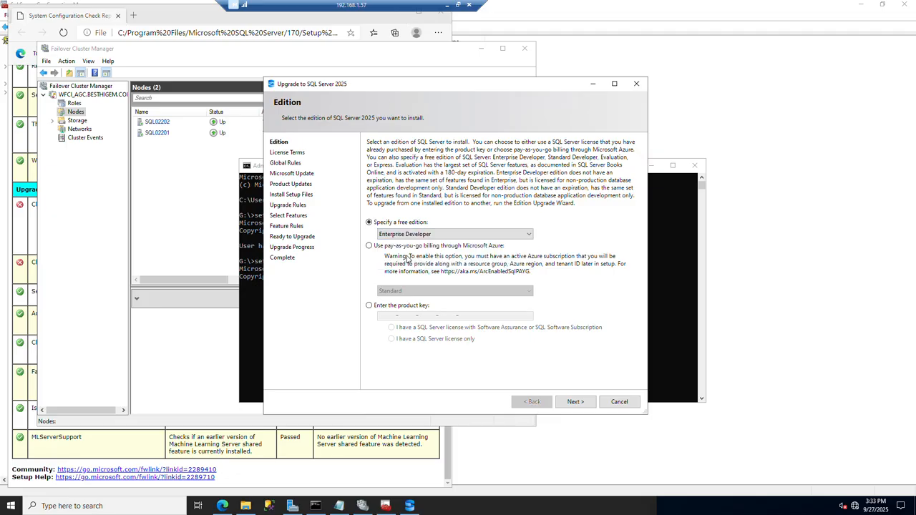
click(573, 403)
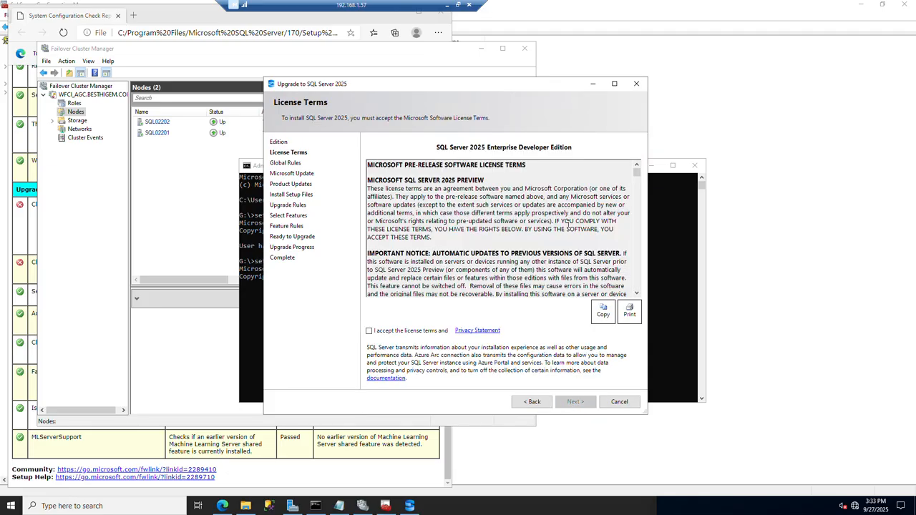
click(419, 334)
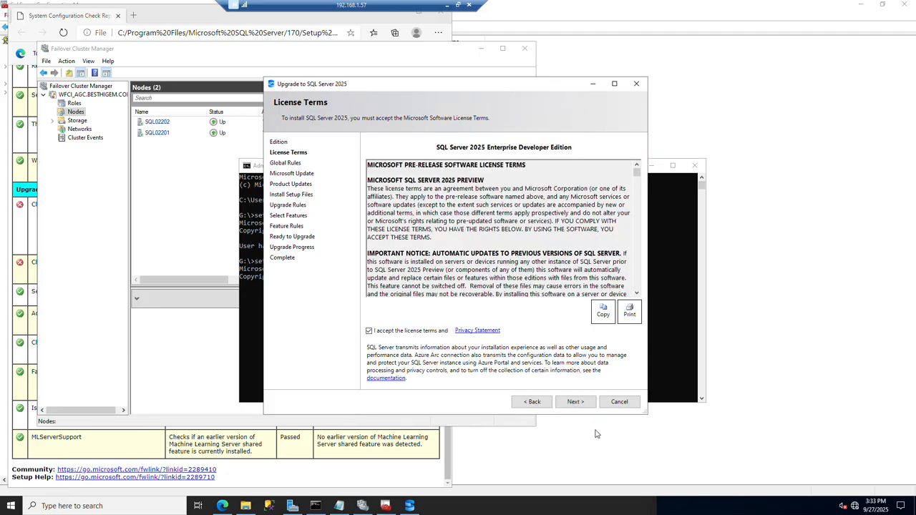
click(576, 403)
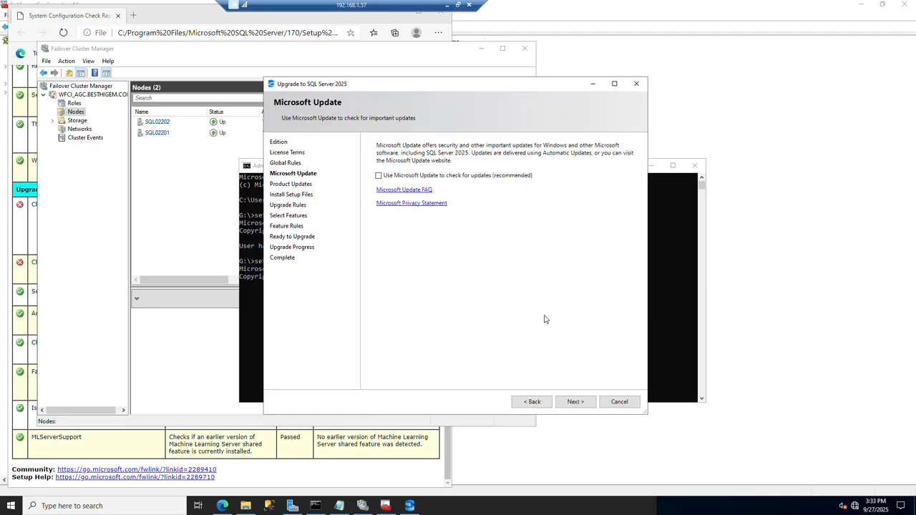
Continue without Microsoft Update, pass the product updates page and run the upgrade rules.
click(577, 402)
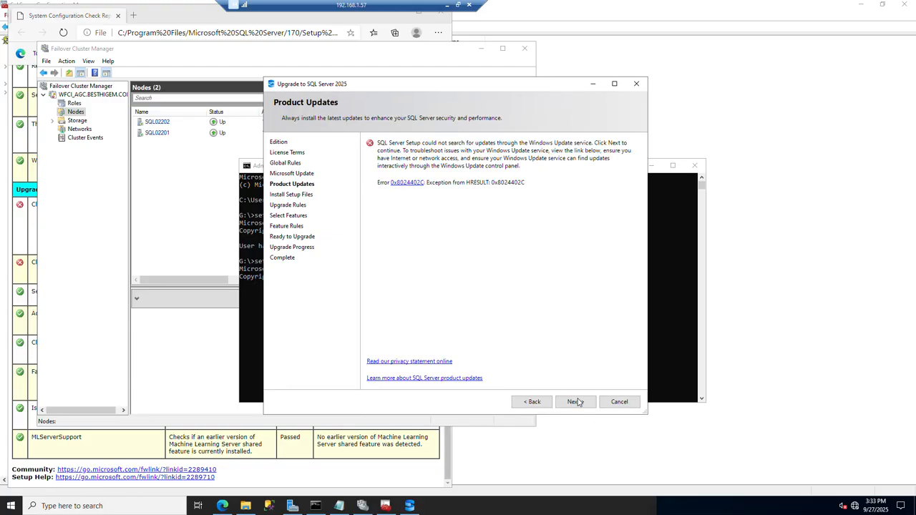
click(577, 402)
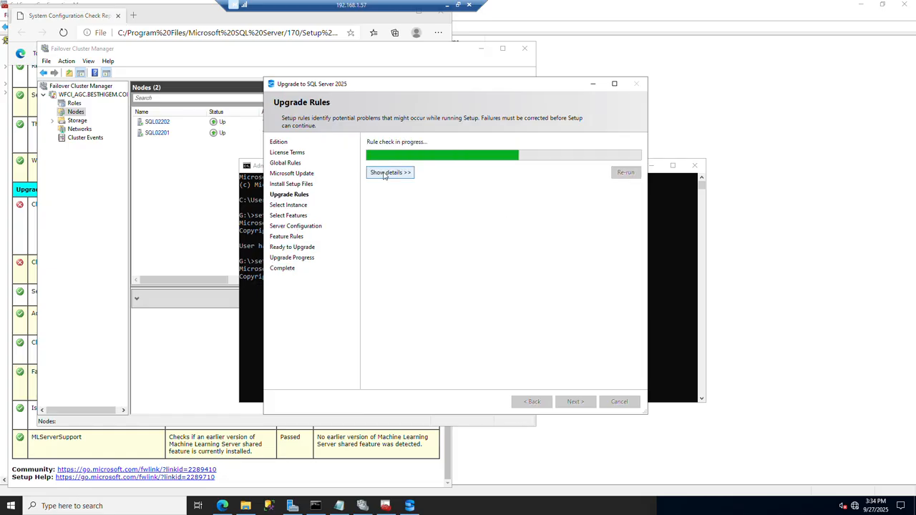
click(384, 173)
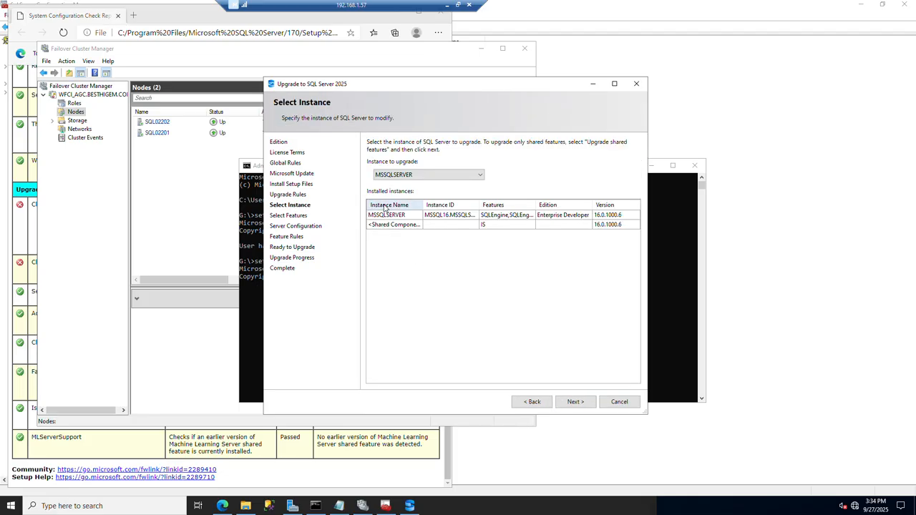
Keep MSSQLSERVER as the instance to upgrade and accept its preselected features and the instance ID MSSQLSERVER.
click(462, 177)
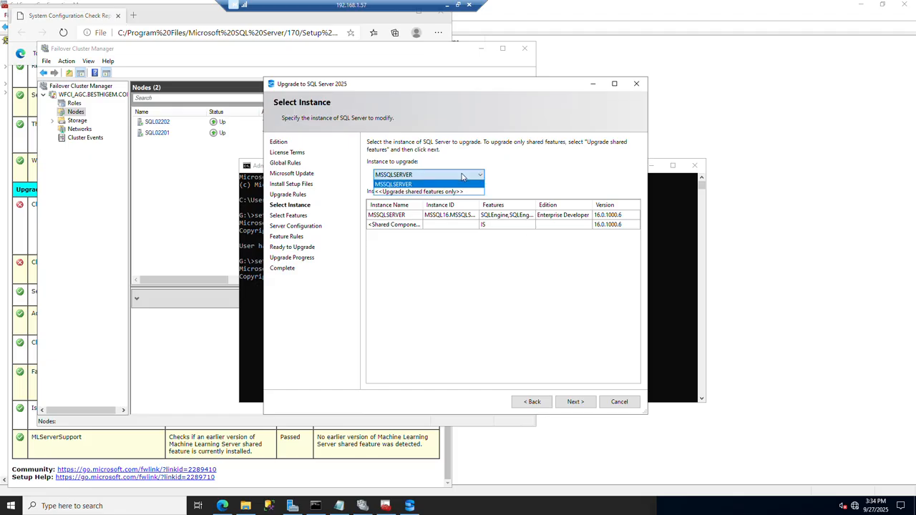
click(463, 177)
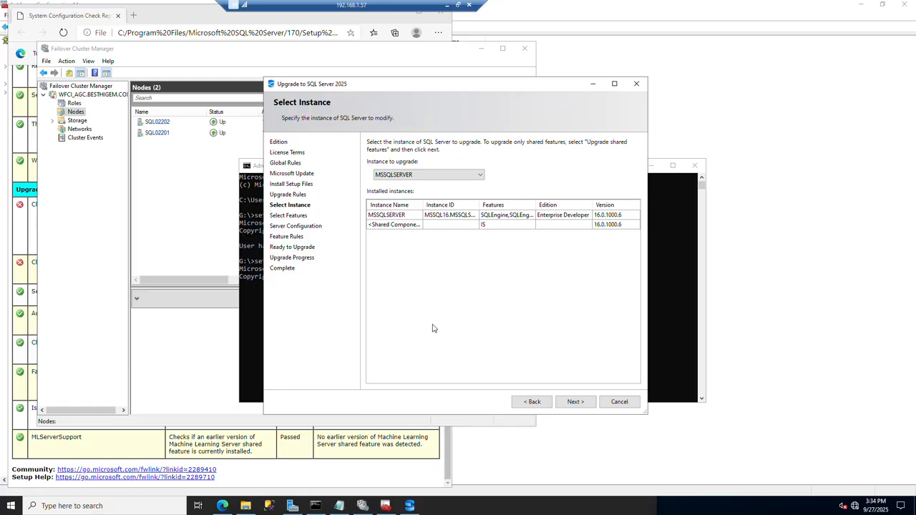
click(577, 401)
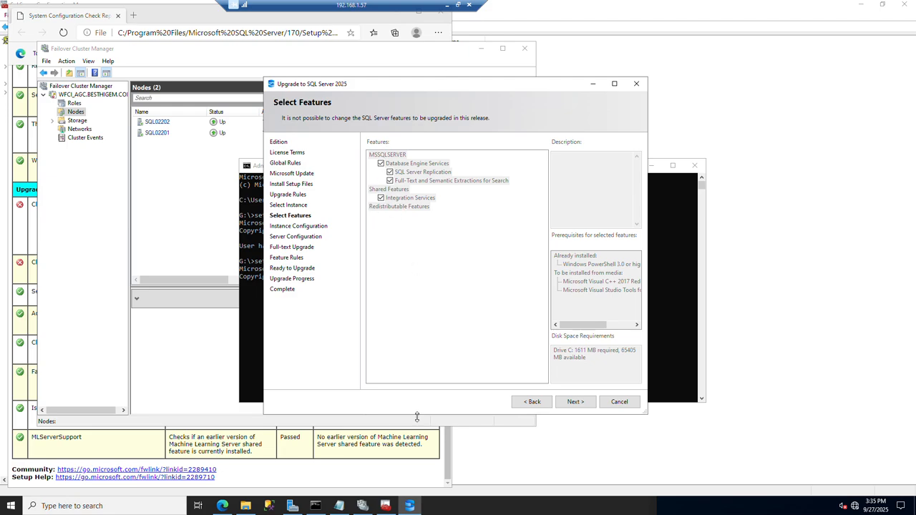
click(577, 403)
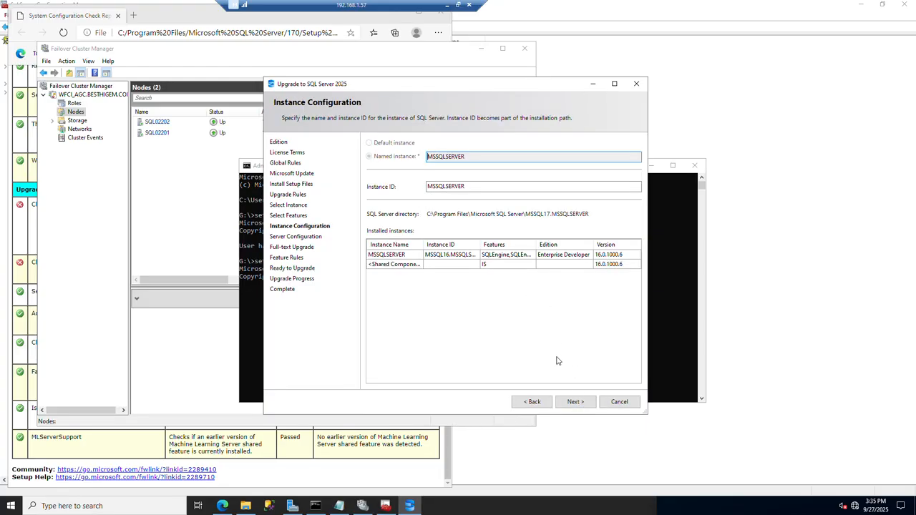
click(573, 402)
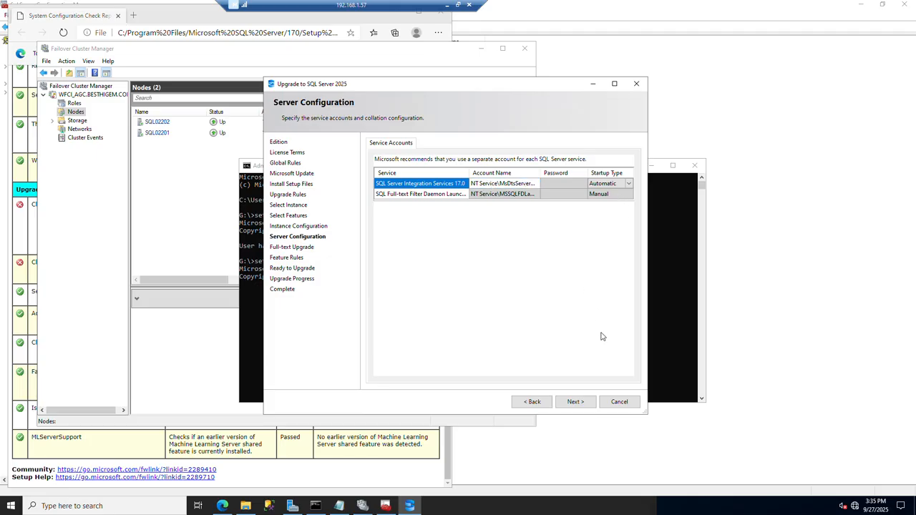
Accept the default service accounts and the Import full-text upgrade option, and run the feature rules.
click(576, 401)
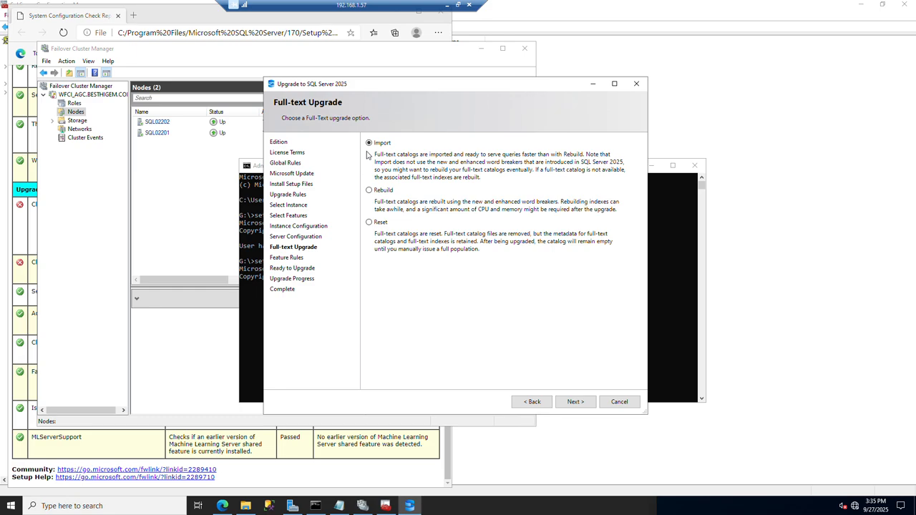
click(564, 403)
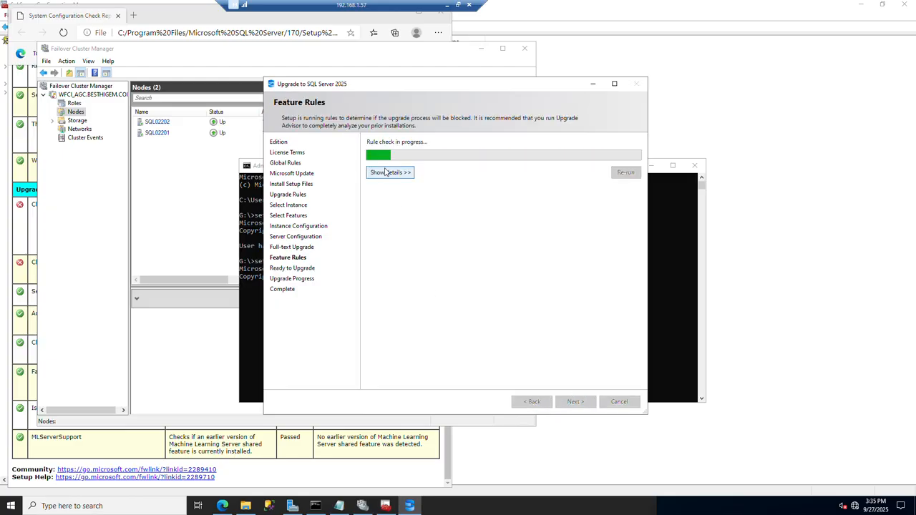
click(387, 173)
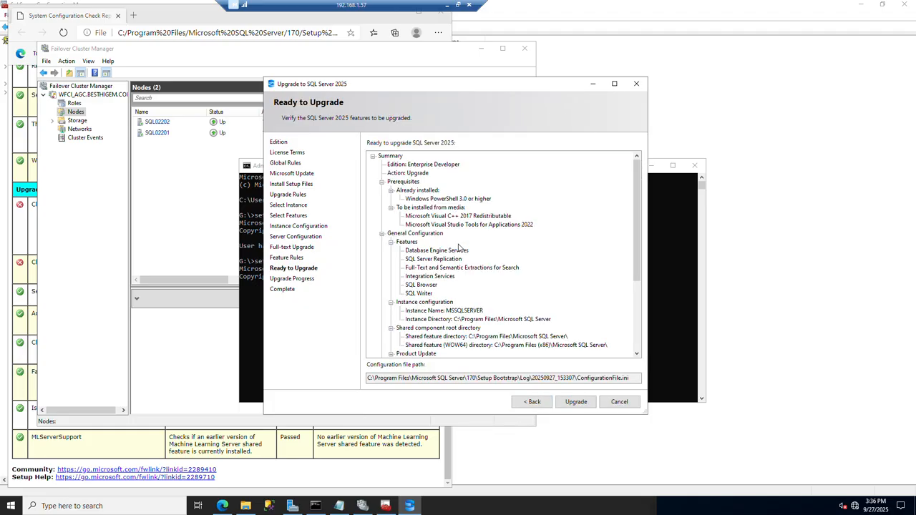
Review the Ready to Upgrade summary and start the SQL Server 2025 upgrade.
scroll(459, 247, down, 5)
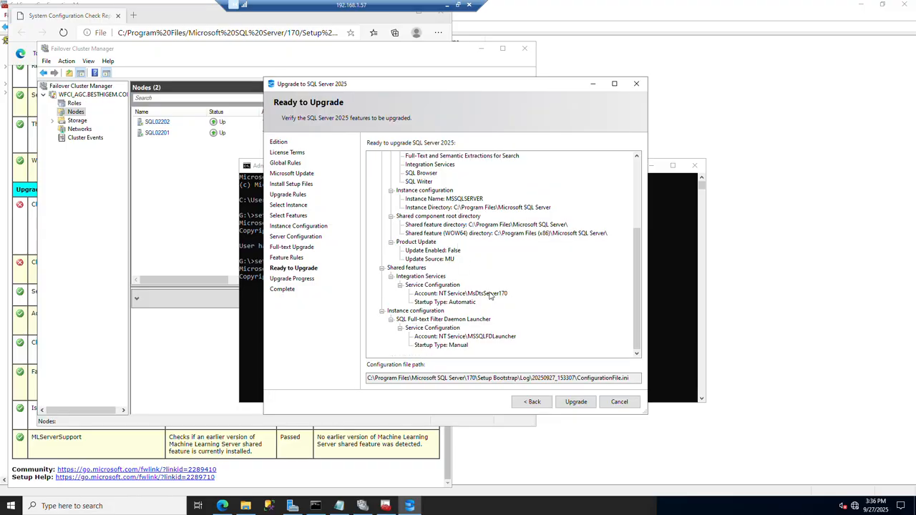
click(580, 403)
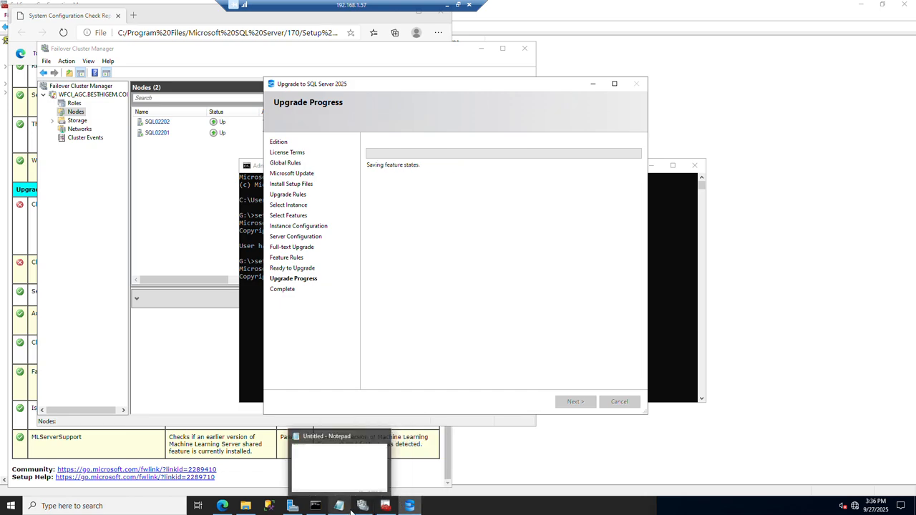
Switch to the blank Notepad document, move its window up into view and enter the heading "Backuou Plan/ Rollback Plan".
click(350, 486)
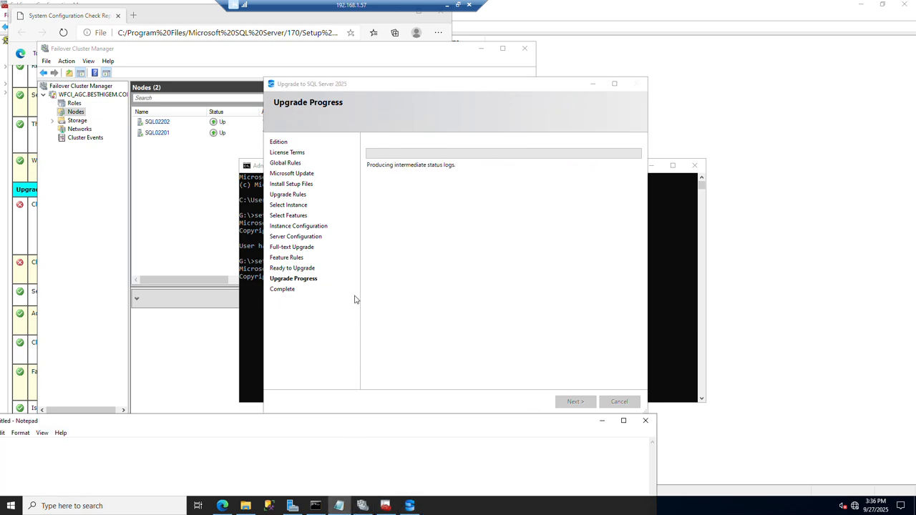
drag(344, 422, 484, 199)
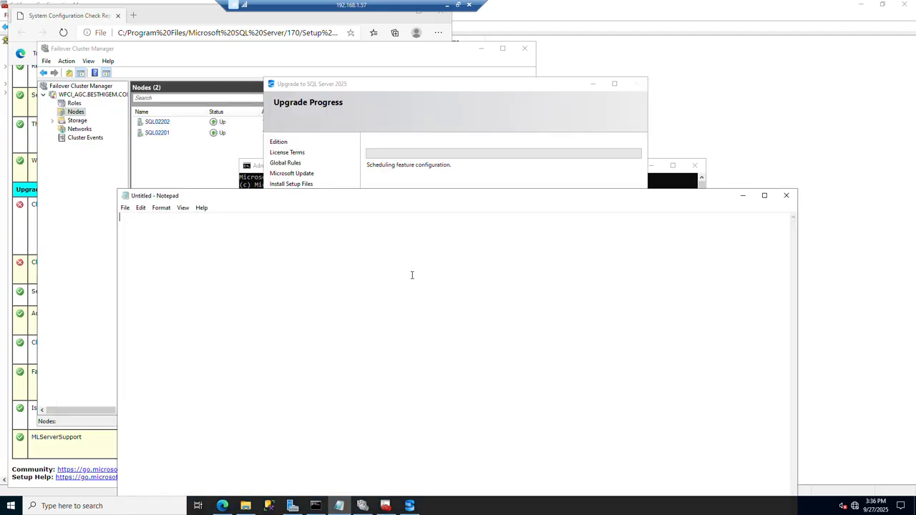
key(Return)
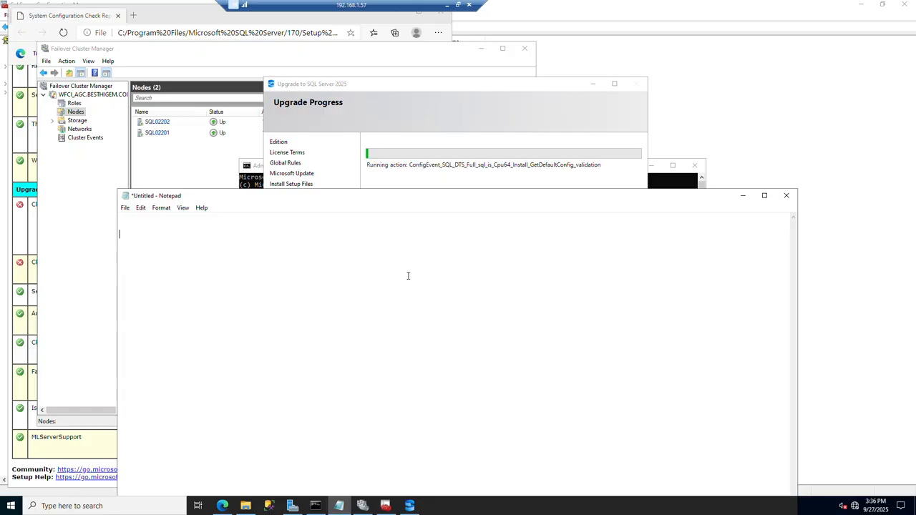
text(Backup)
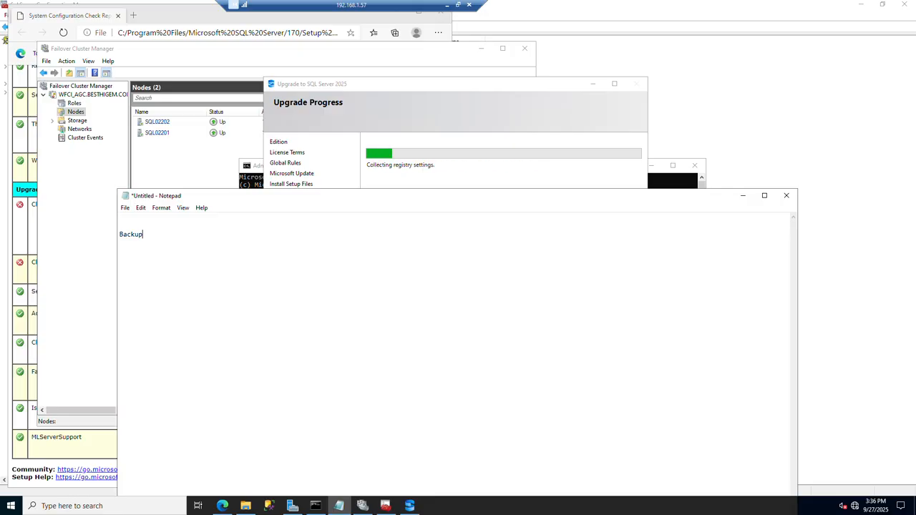
key(BackSpace)
text(ou Pl)
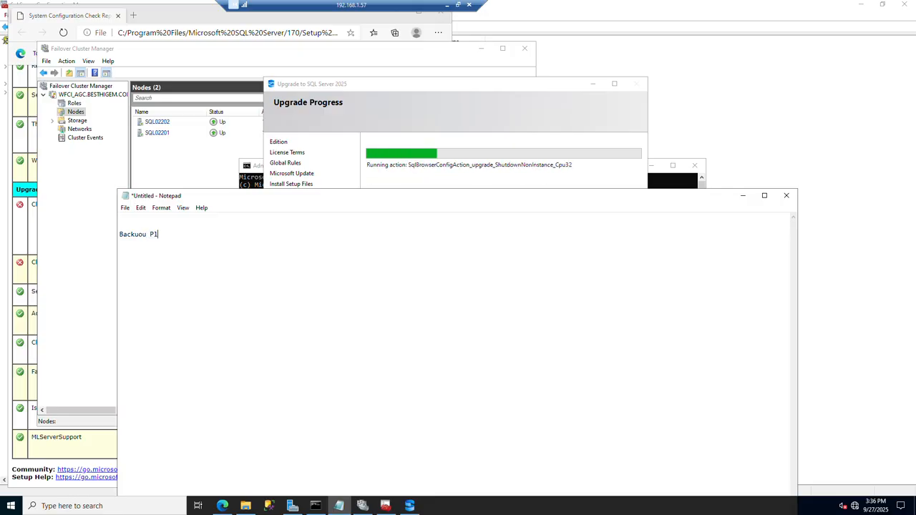
text(an/ R)
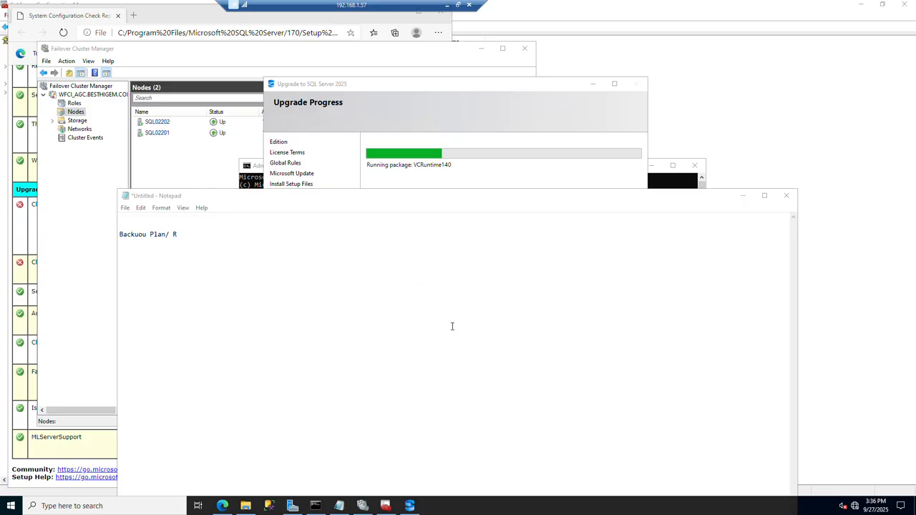
click(231, 216)
text(ol)
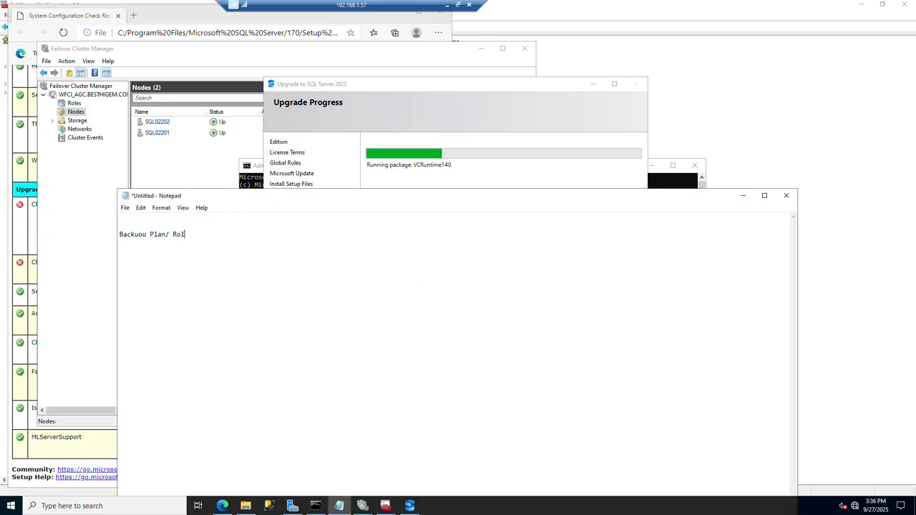
text(lback Plan *)
Add the line "Database backups" below the heading, separated by a blank line.
key(BackSpace)
text(Database backupsd)
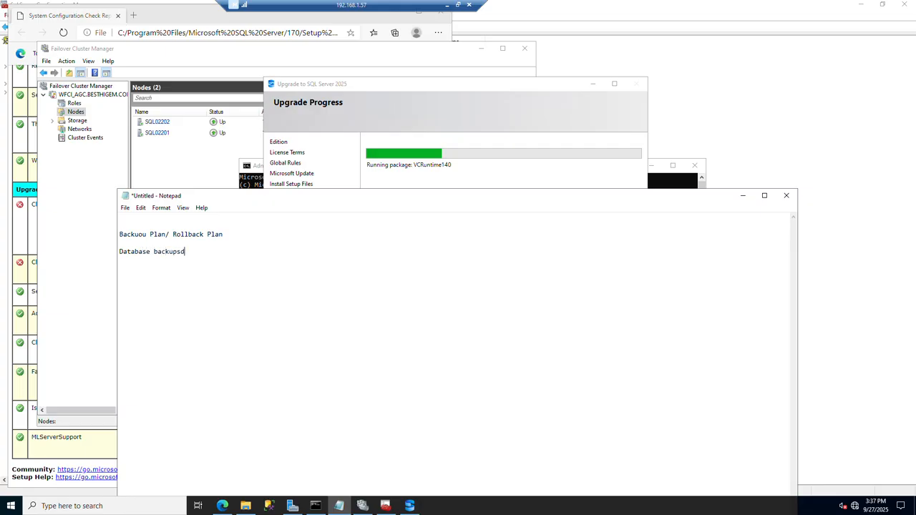
key(BackSpace)
Add the line "VM Snapshot --- Shutdown database services prior" under the database backups line.
click(305, 282)
text(VM Sna)
text(p)
text(shot)
text( --- )
text(Y)
key(BackSpace)
text(Shutdown database)
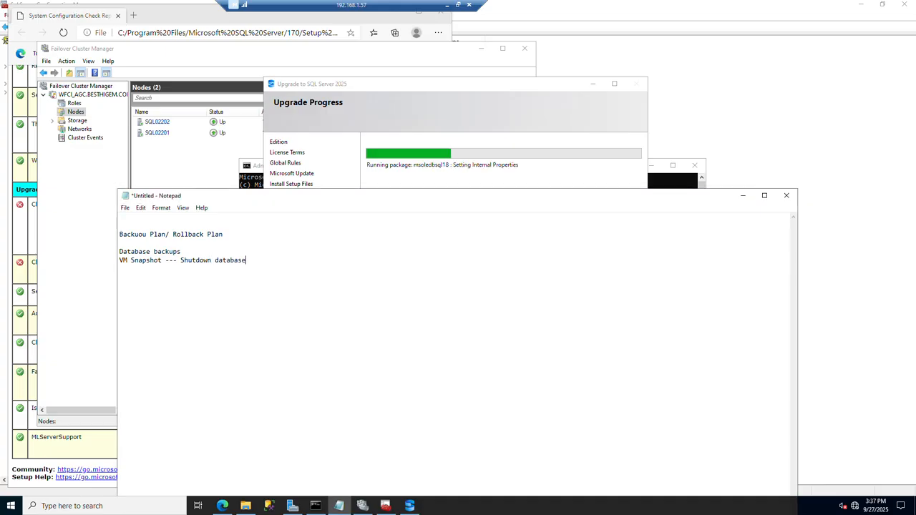
text( services prio)
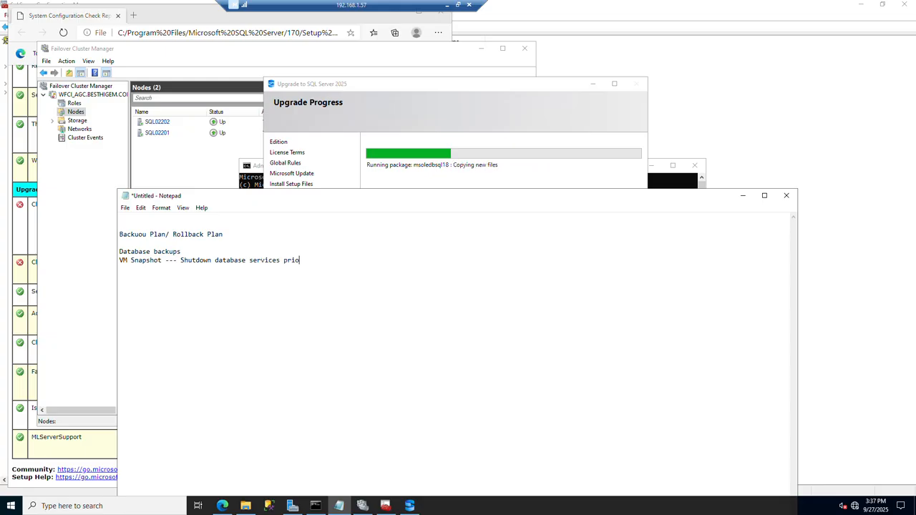
text(r)
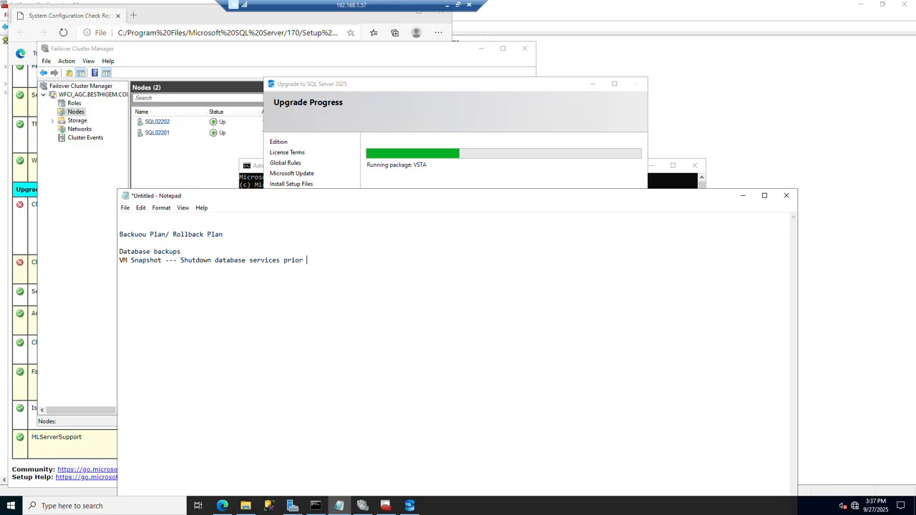
Add the line "DB Upgrage" under the VM snapshot line, followed by blank lines.
key(Return)
text(DB Upgrade)
key(BackSpace)
key(BackSpace)
text(ge)
key(Return)
key(Return)
Replace the heading with "Implementation Plan" and correct "Upgrage" to "Upgrade" in the last list line.
click(206, 252)
key(shift+Home)
drag(222, 235, 109, 220)
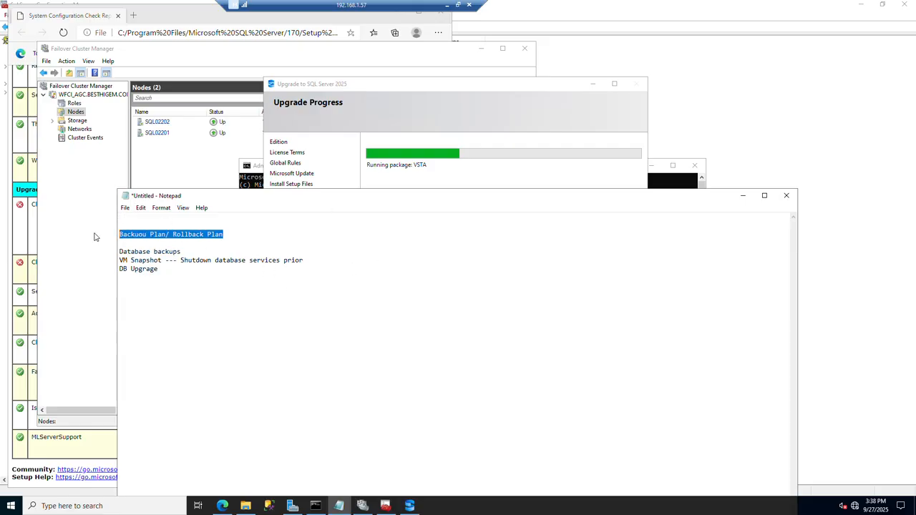
key(BackSpace)
text(Impl)
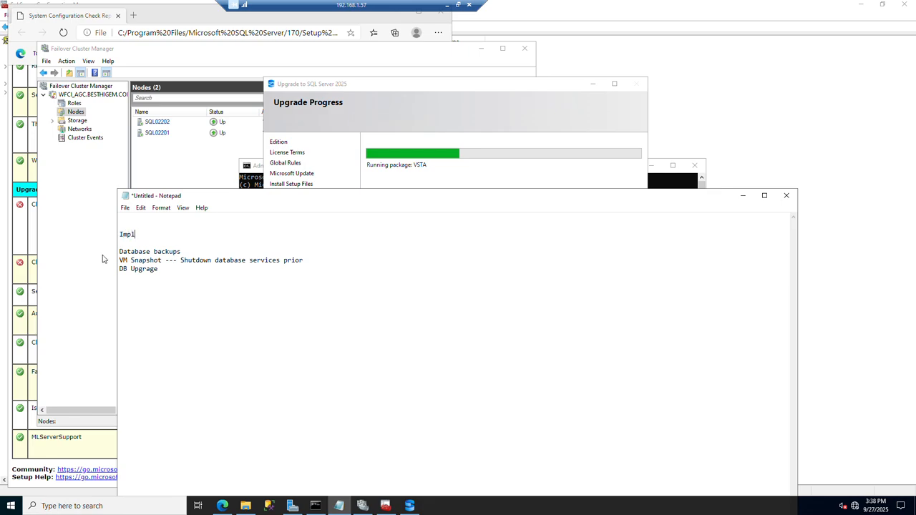
text(ementation Plan)
click(150, 268)
key(Delete)
text(d)
Insert the removed rollback heading below the list and correct it to "Backout Plan/ Rollback Plan".
click(218, 322)
text(Backuou Plan/ Rollback Plan)
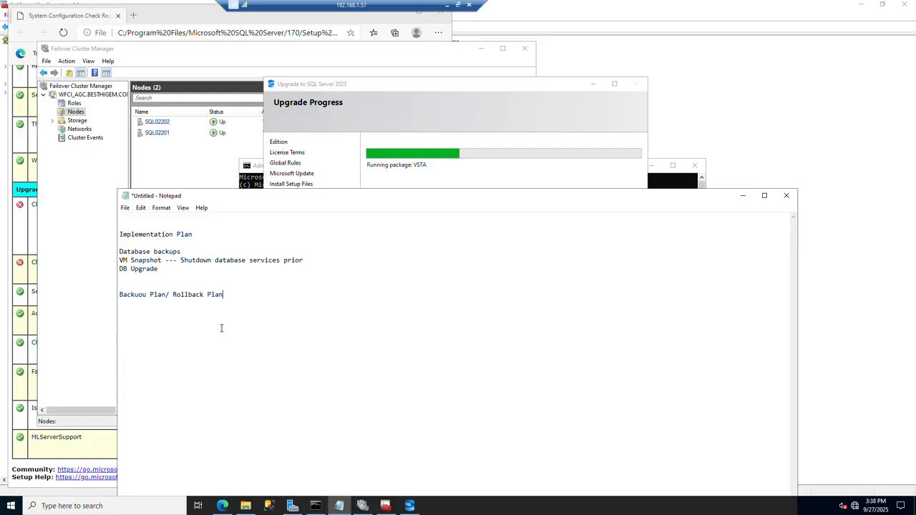
click(147, 294)
key(BackSpace)
text(t)
key(BackSpace)
key(BackSpace)
key(BackSpace)
text(out)
Add the line "Revert back to VM Snapshot" under the rollback heading, separated by a blank line.
key(Return)
key(Return)
text(Rest)
key(BackSpace)
key(BackSpace)
key(BackSpace)
text(ever)
text(t back t)
text(o )
text(VM Snapsh)
text(it)
key(BackSpace)
key(BackSpace)
key(BackSpace)
text(hot)
key(Return)
drag(228, 313, 88, 311)
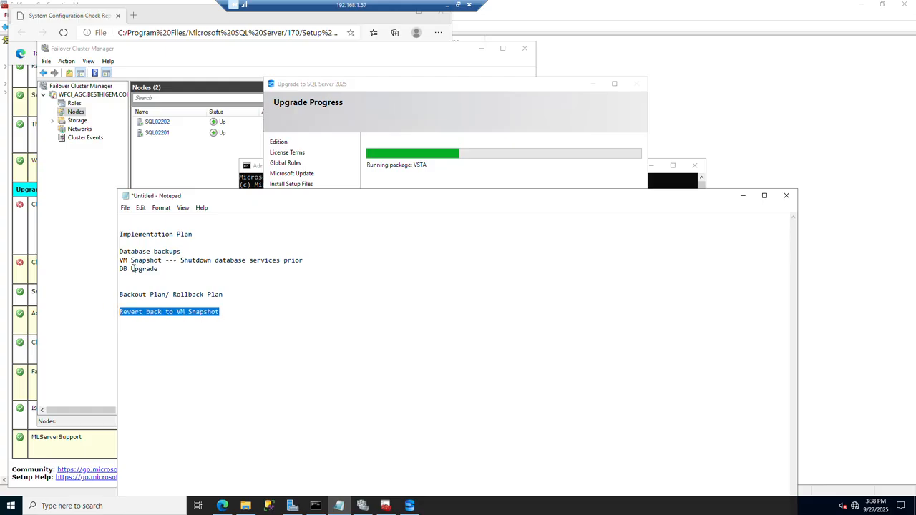
drag(169, 260, 142, 270)
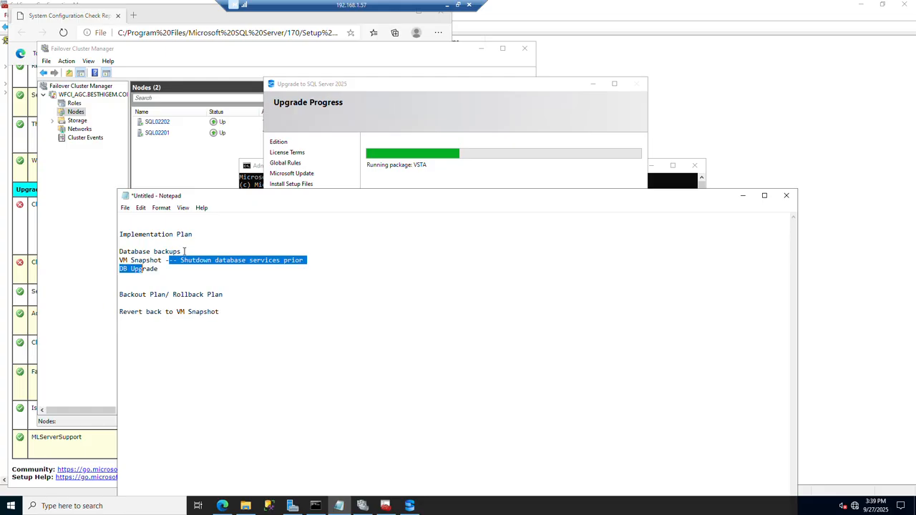
click(184, 251)
shift+click(113, 252)
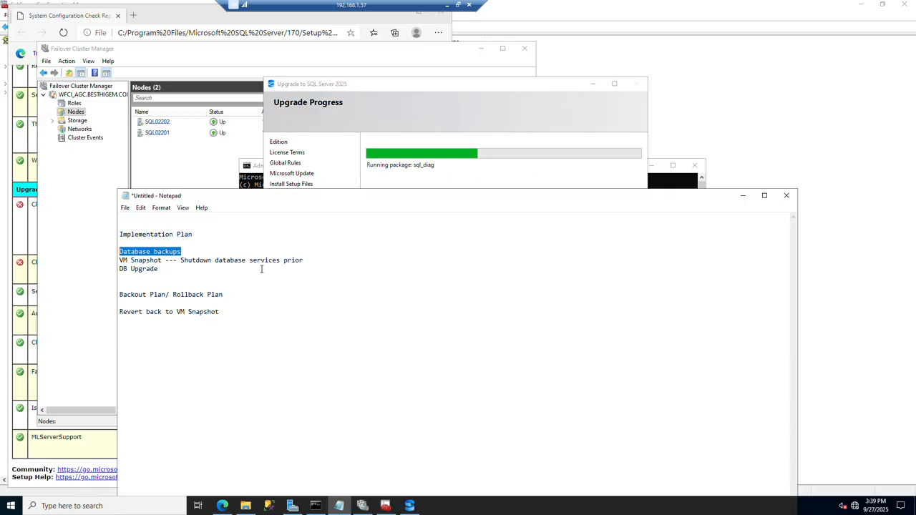
drag(188, 252, 111, 252)
right_click(129, 249)
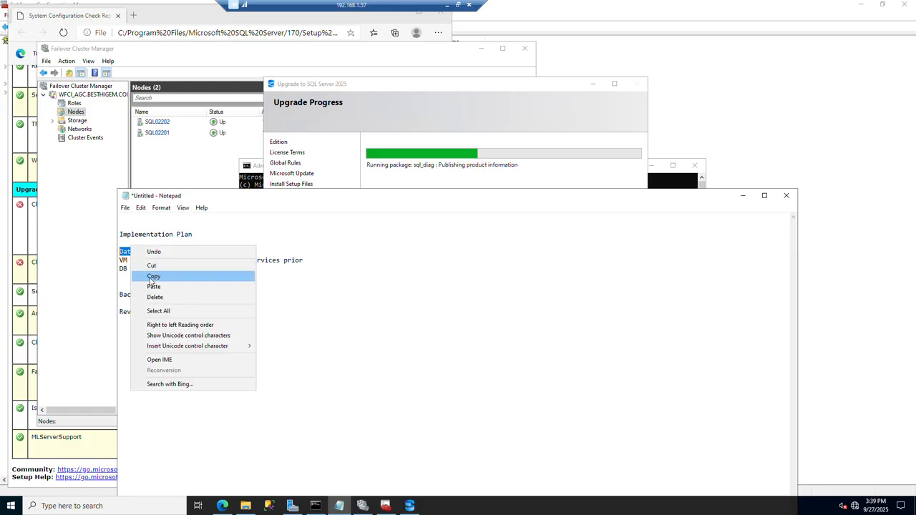
click(152, 277)
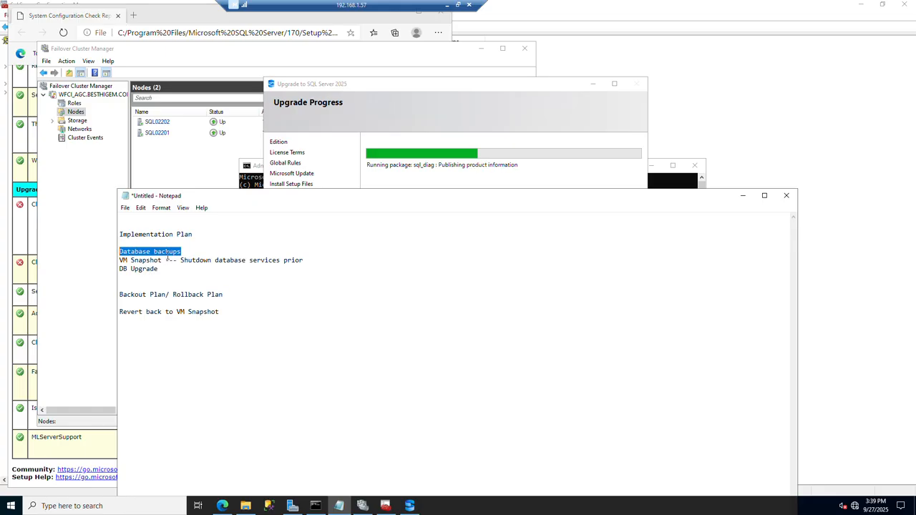
Add the line "You can restored DBS if you do not have a VM Snapshot" below the revert line.
click(229, 313)
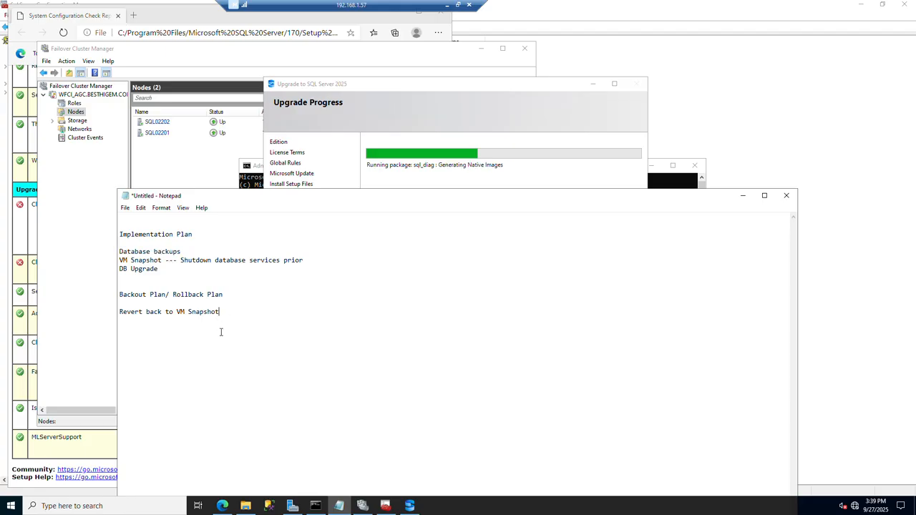
key(Return)
key(Return)
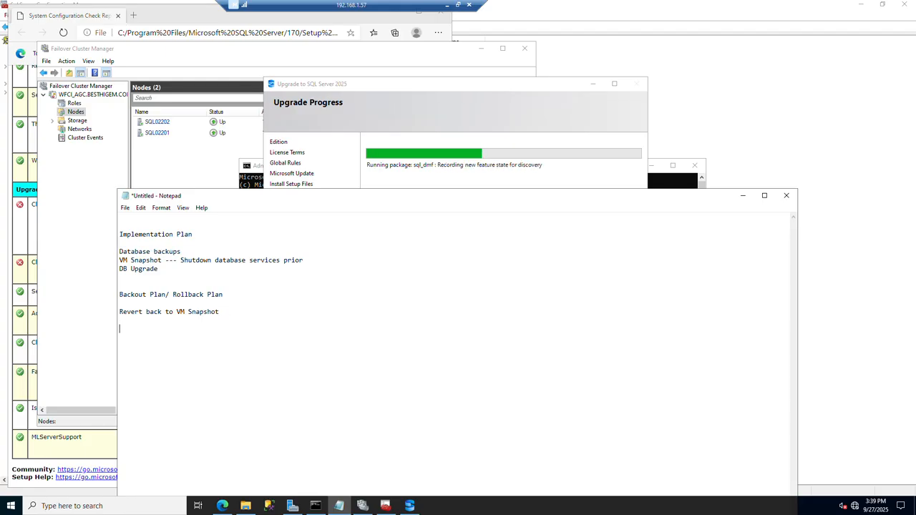
text(If)
key(BackSpace)
key(BackSpace)
key(BackSpace)
key(BackSpace)
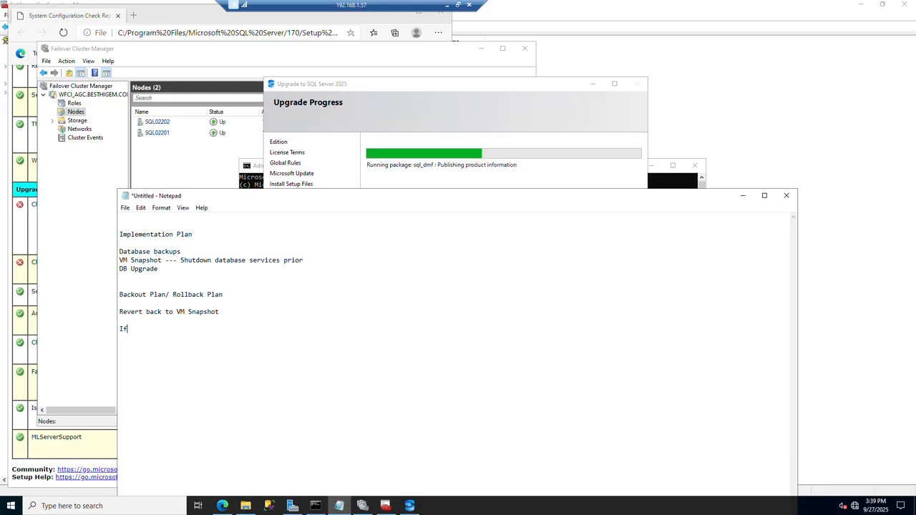
key(Return)
text(You can)
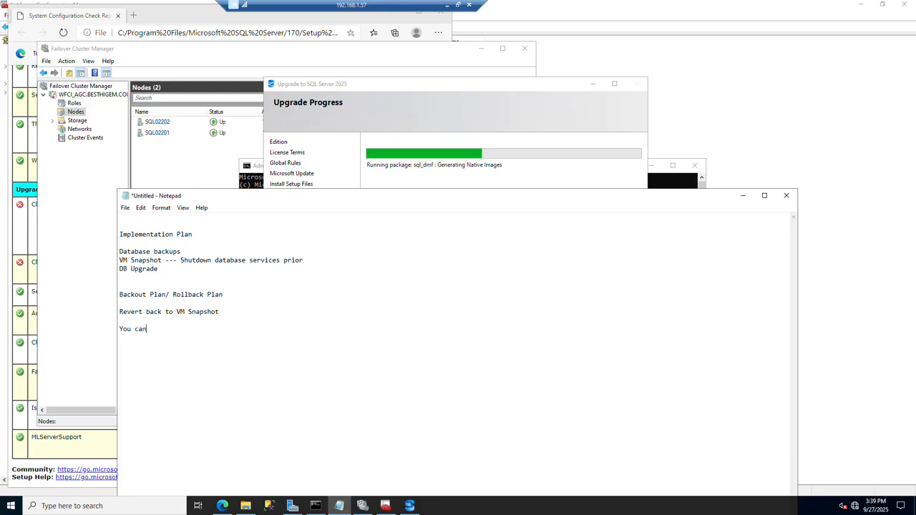
text( restored DBS )
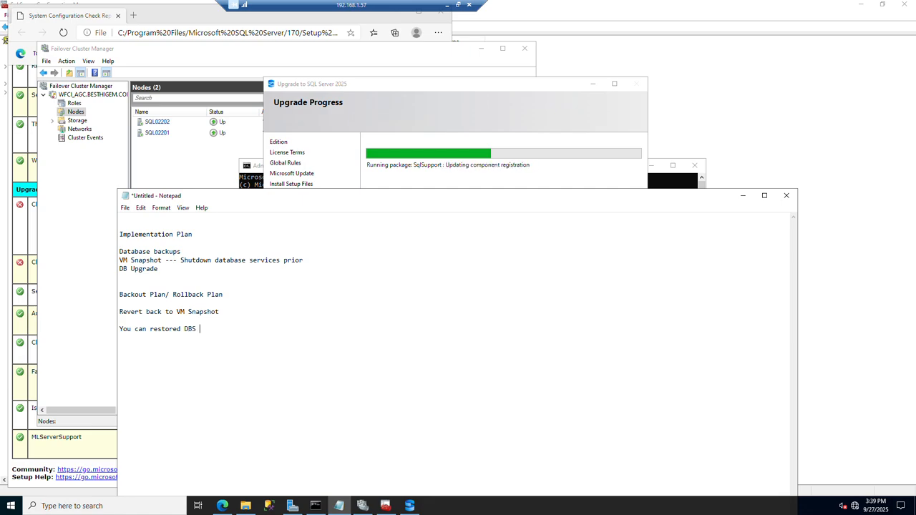
text(if you d)
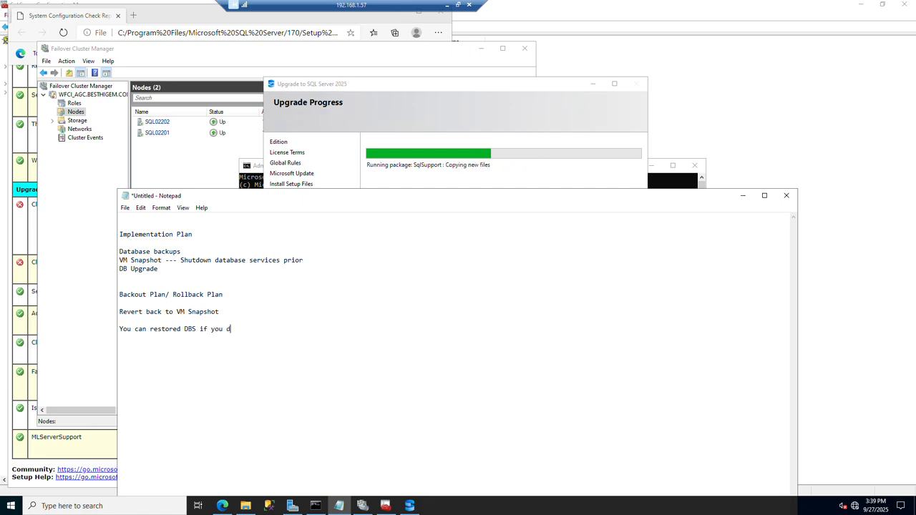
text(o not have a VM Snaps)
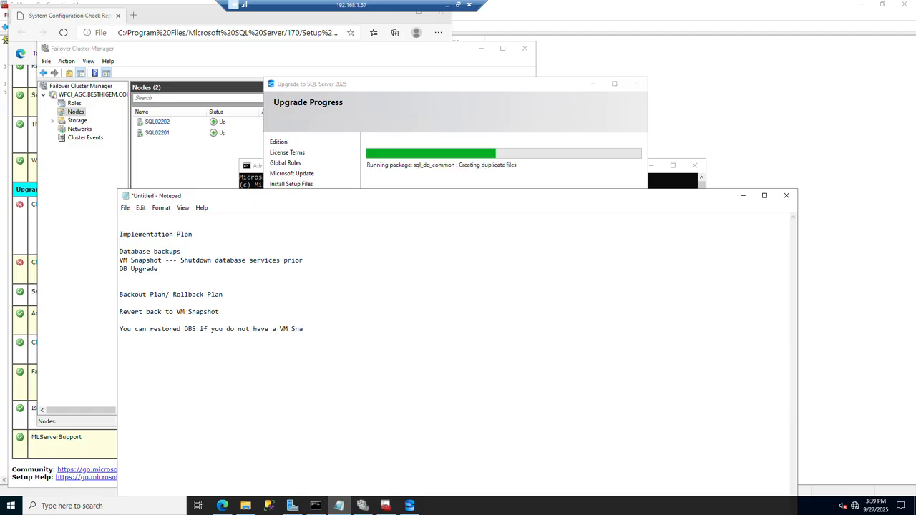
text(hot)
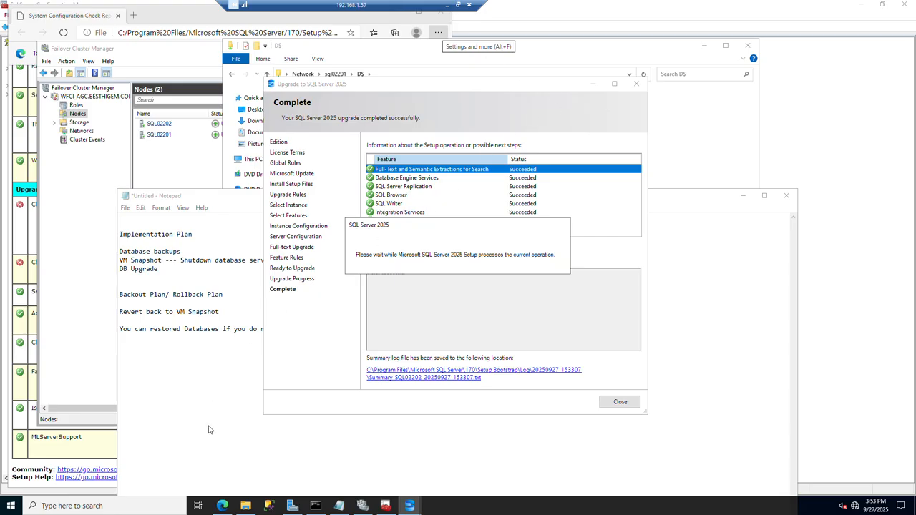
Launch SQL Server Management Studio and open a new Command Prompt window.
click(267, 505)
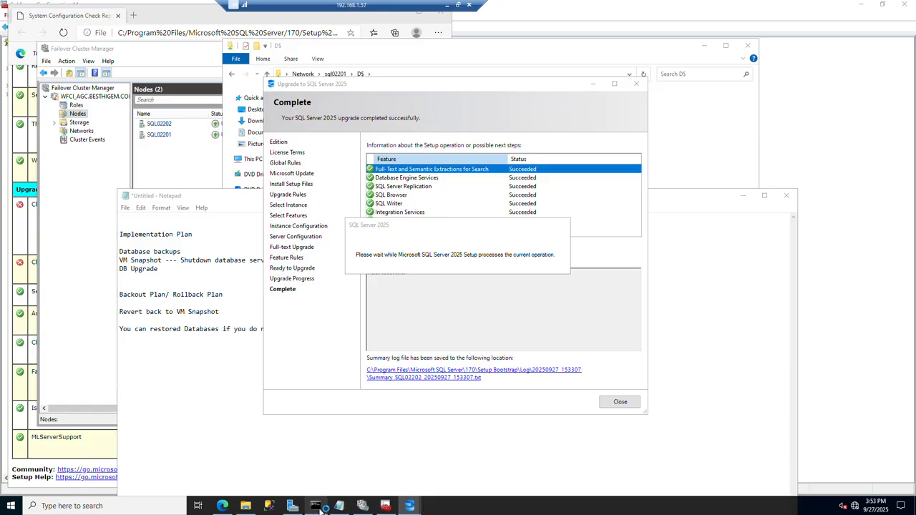
mouse_move(323, 509)
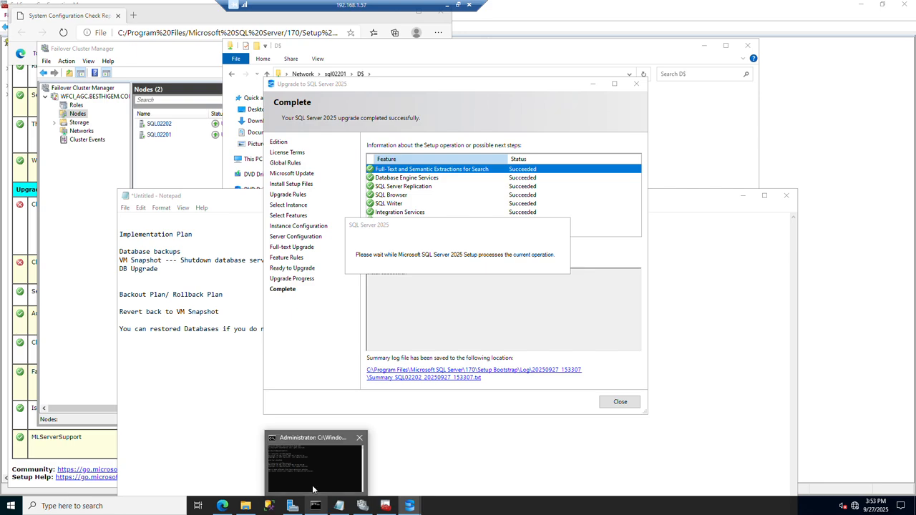
click(315, 507)
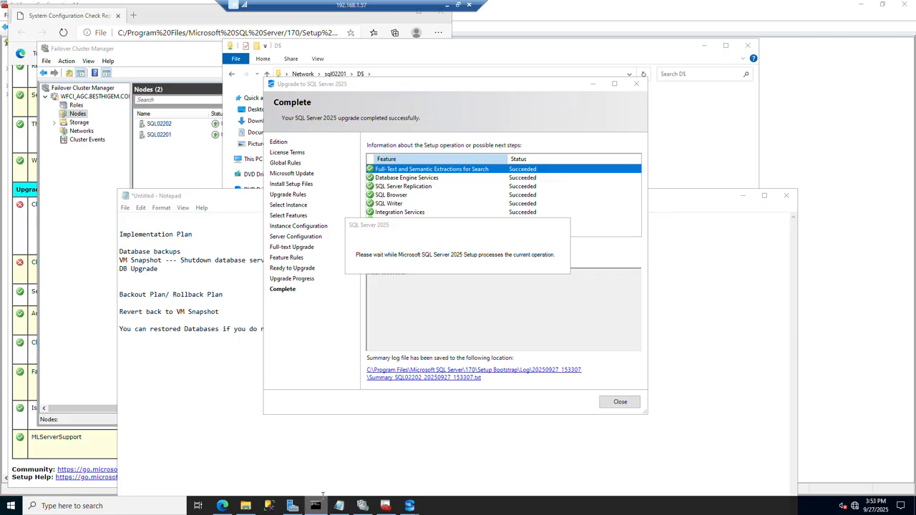
right_click(323, 510)
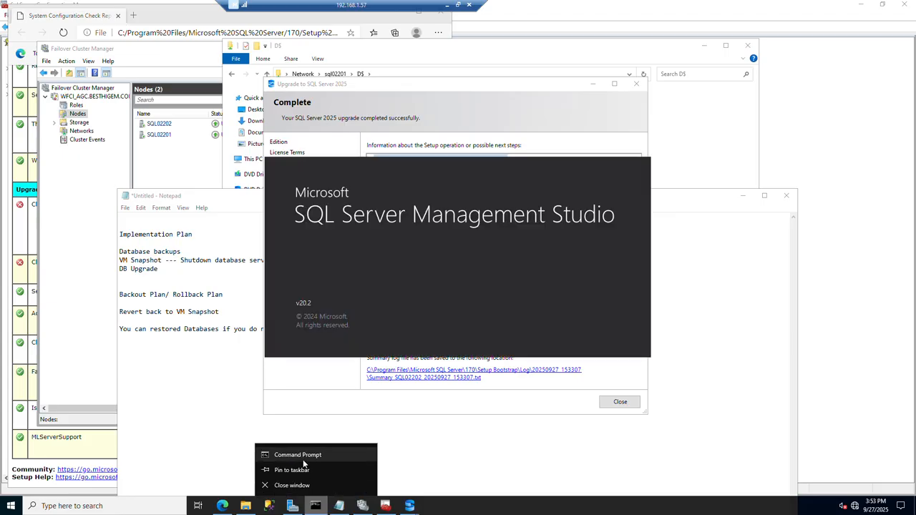
click(304, 460)
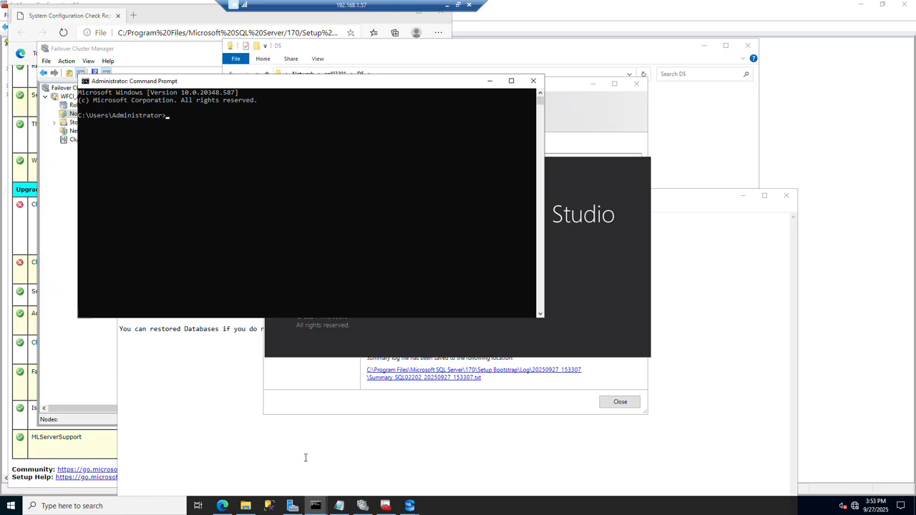
Connect to the local default SQL Server instance with the command sqlcmd -S.
text(sqlcmd -S .)
key(Return)
key(Return)
key(Return)
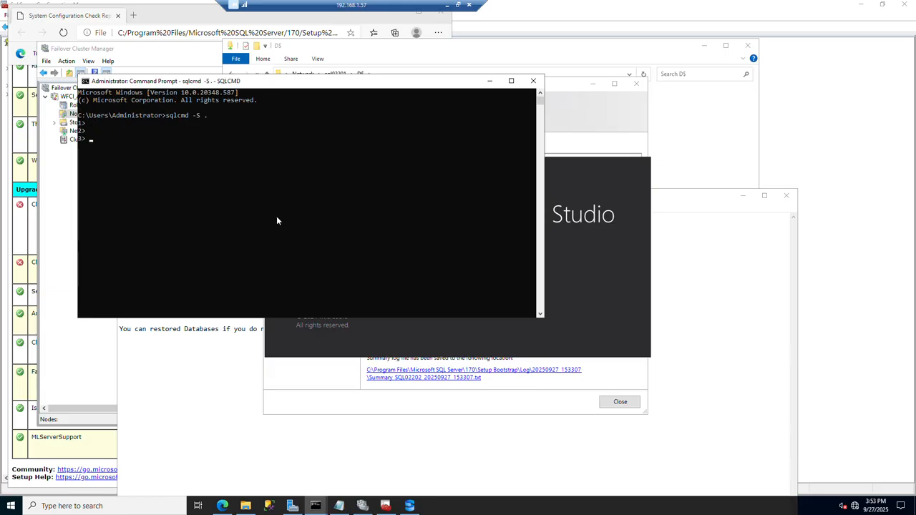
text(select #)
key(BackSpace)
text(@)
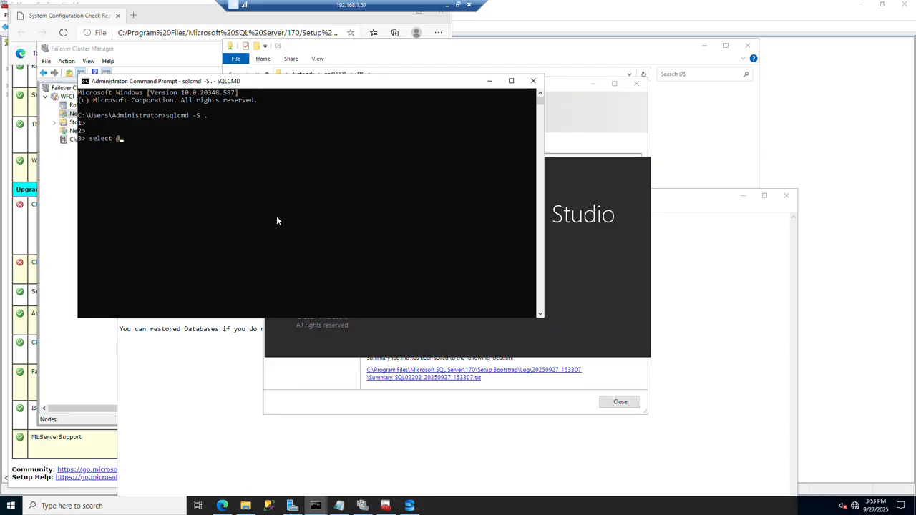
text(@version)
key(Return)
text(go)
key(Return)
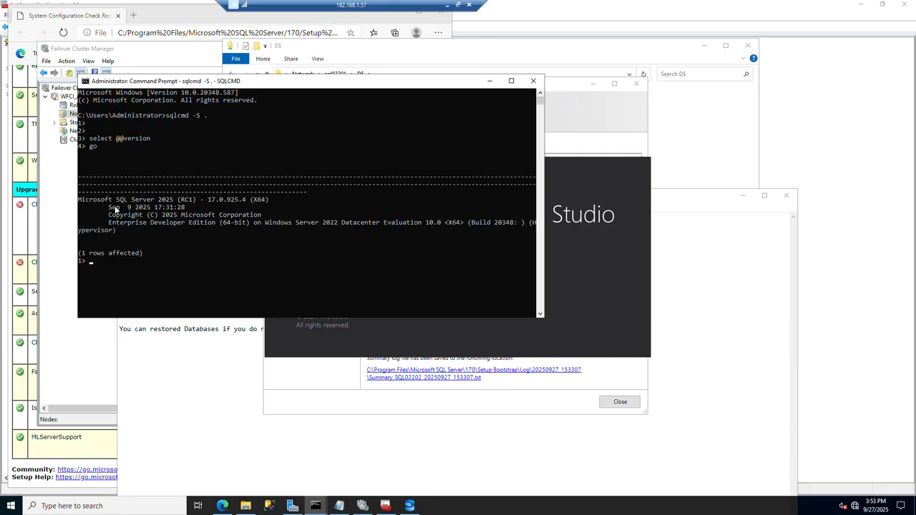
drag(82, 204, 460, 226)
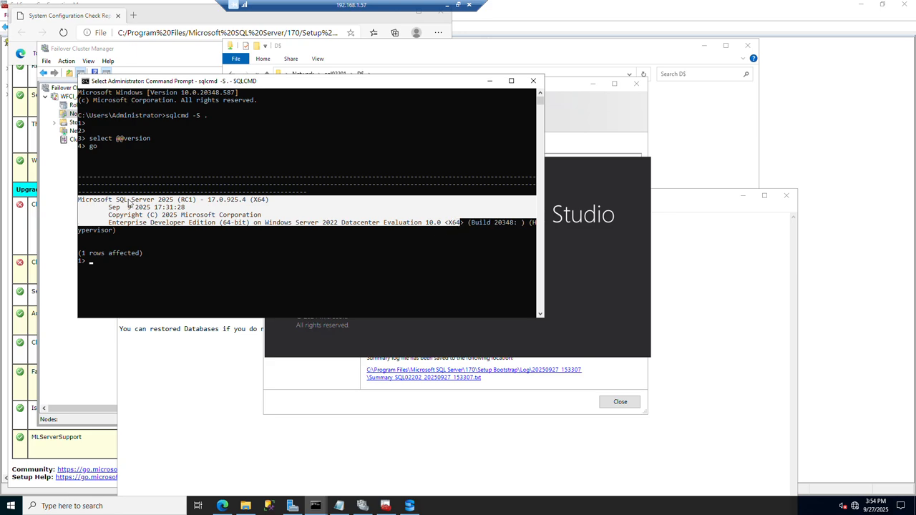
click(129, 259)
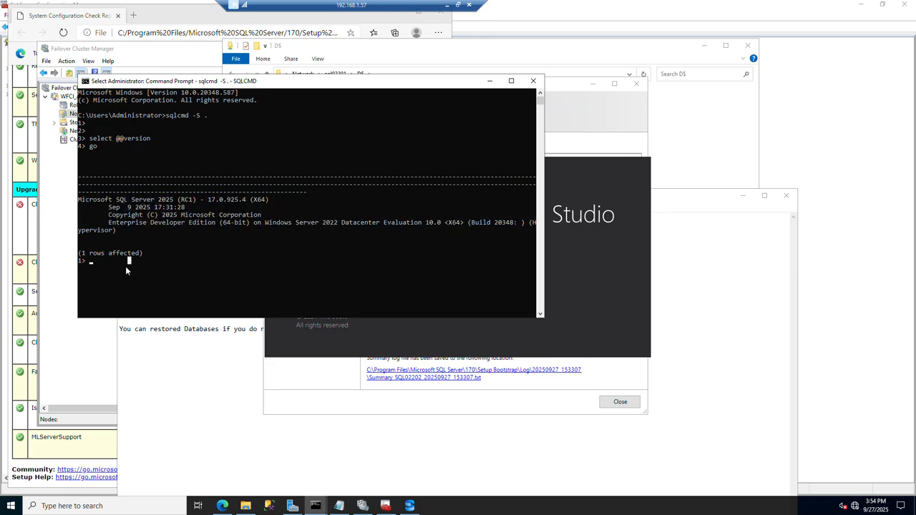
text(select @@server)
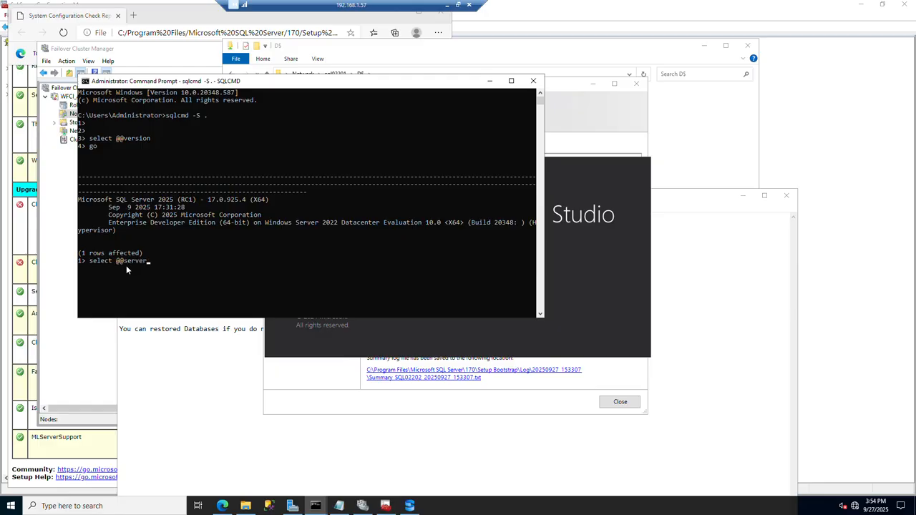
text(name)
key(Return)
text(go)
key(Return)
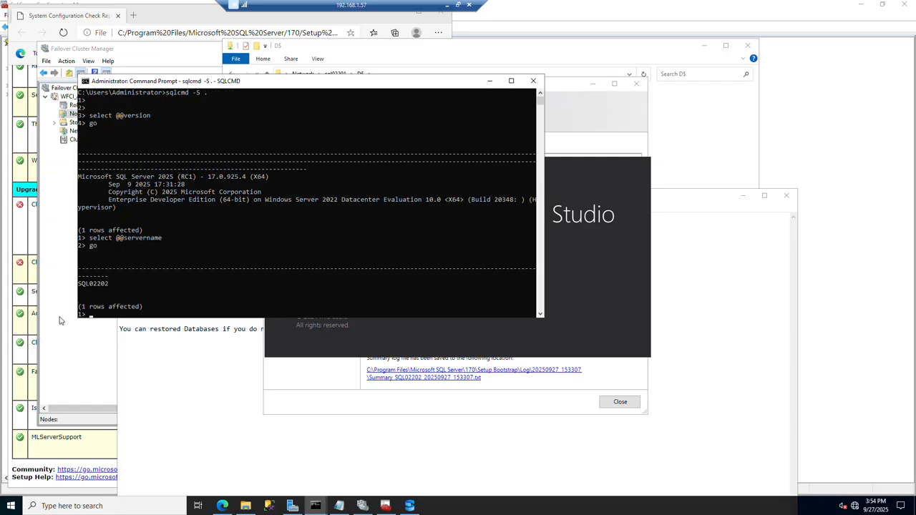
Mark the returned server name in the query output and switch to the Notepad notes with the implementation and backout plans.
click(112, 289)
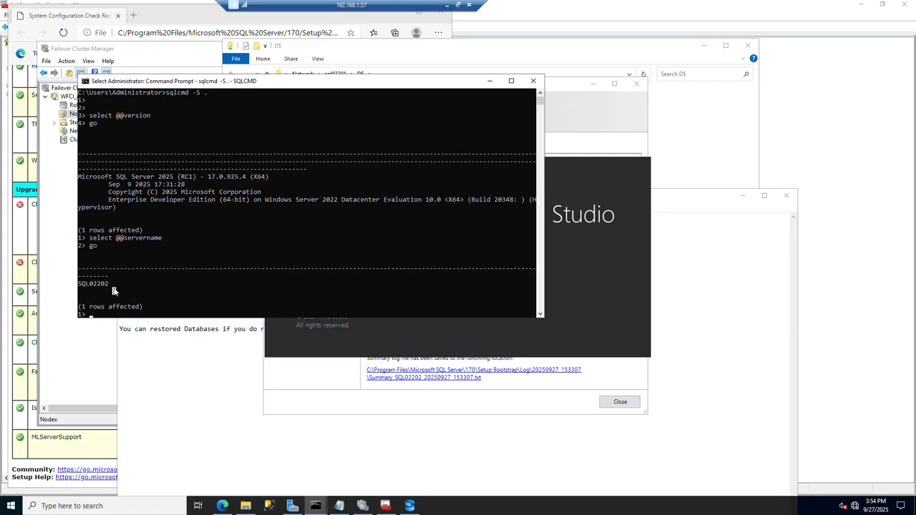
drag(91, 287, 73, 284)
click(229, 137)
click(174, 373)
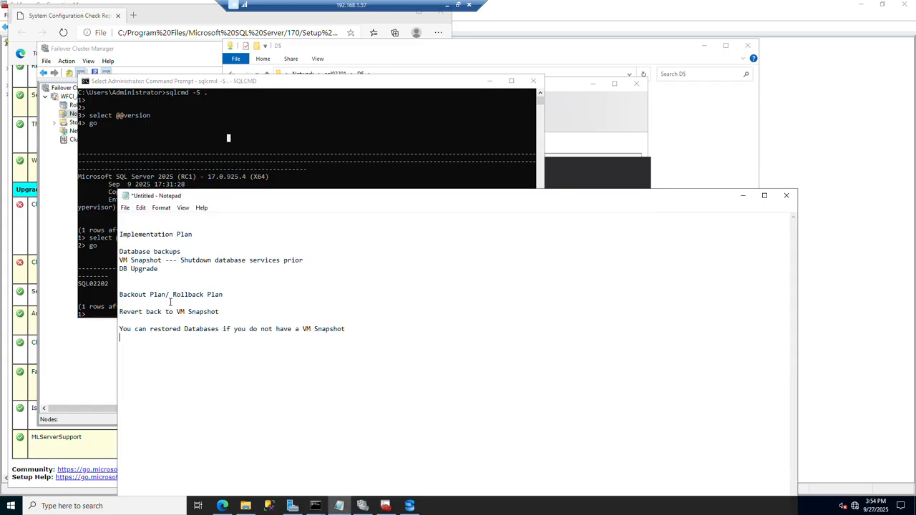